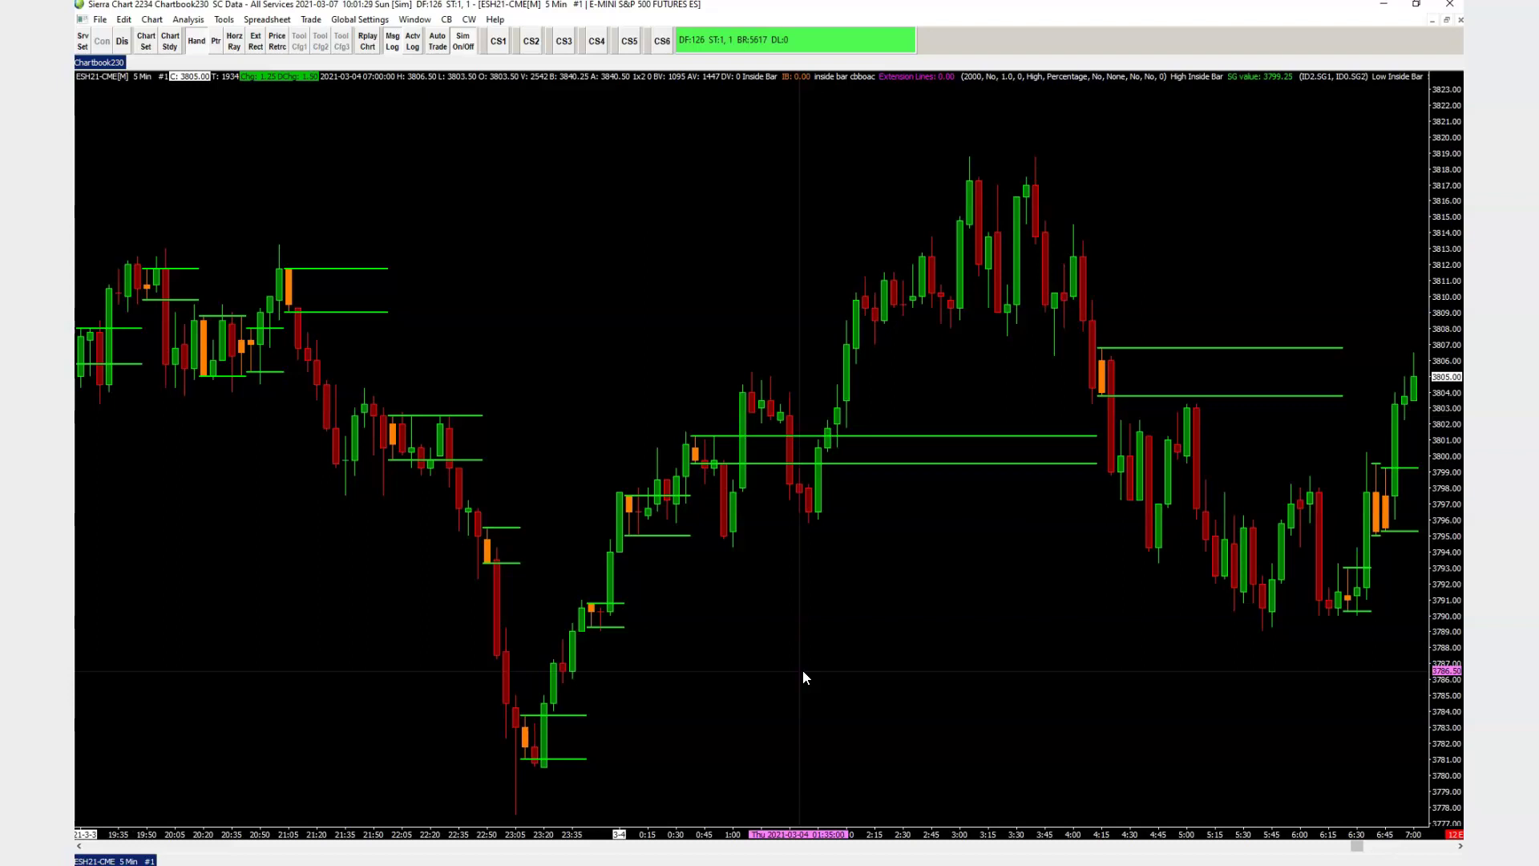
left_click(795, 656)
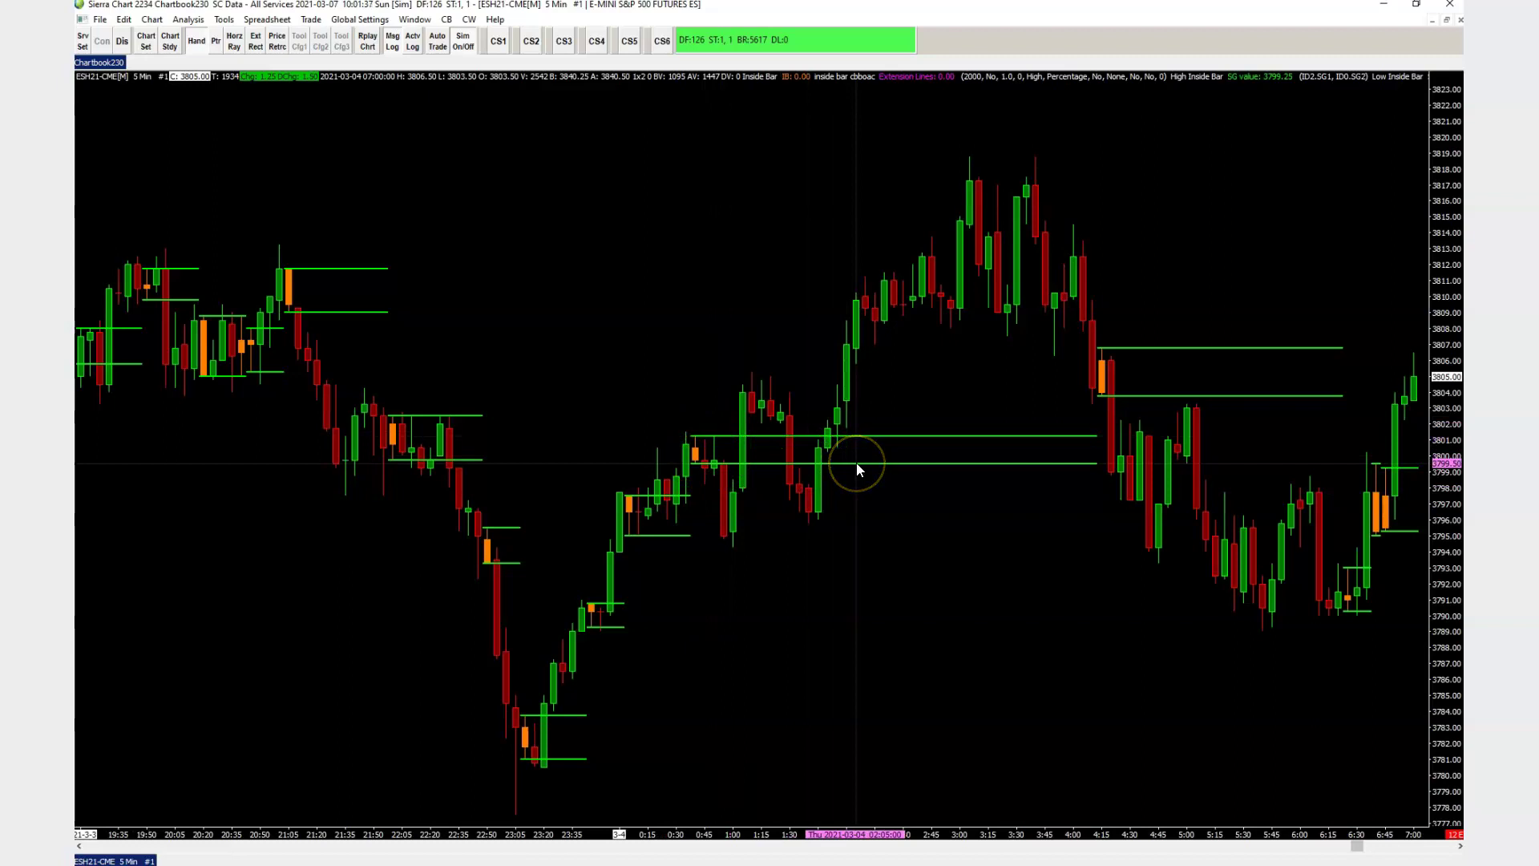
left_click(1074, 437)
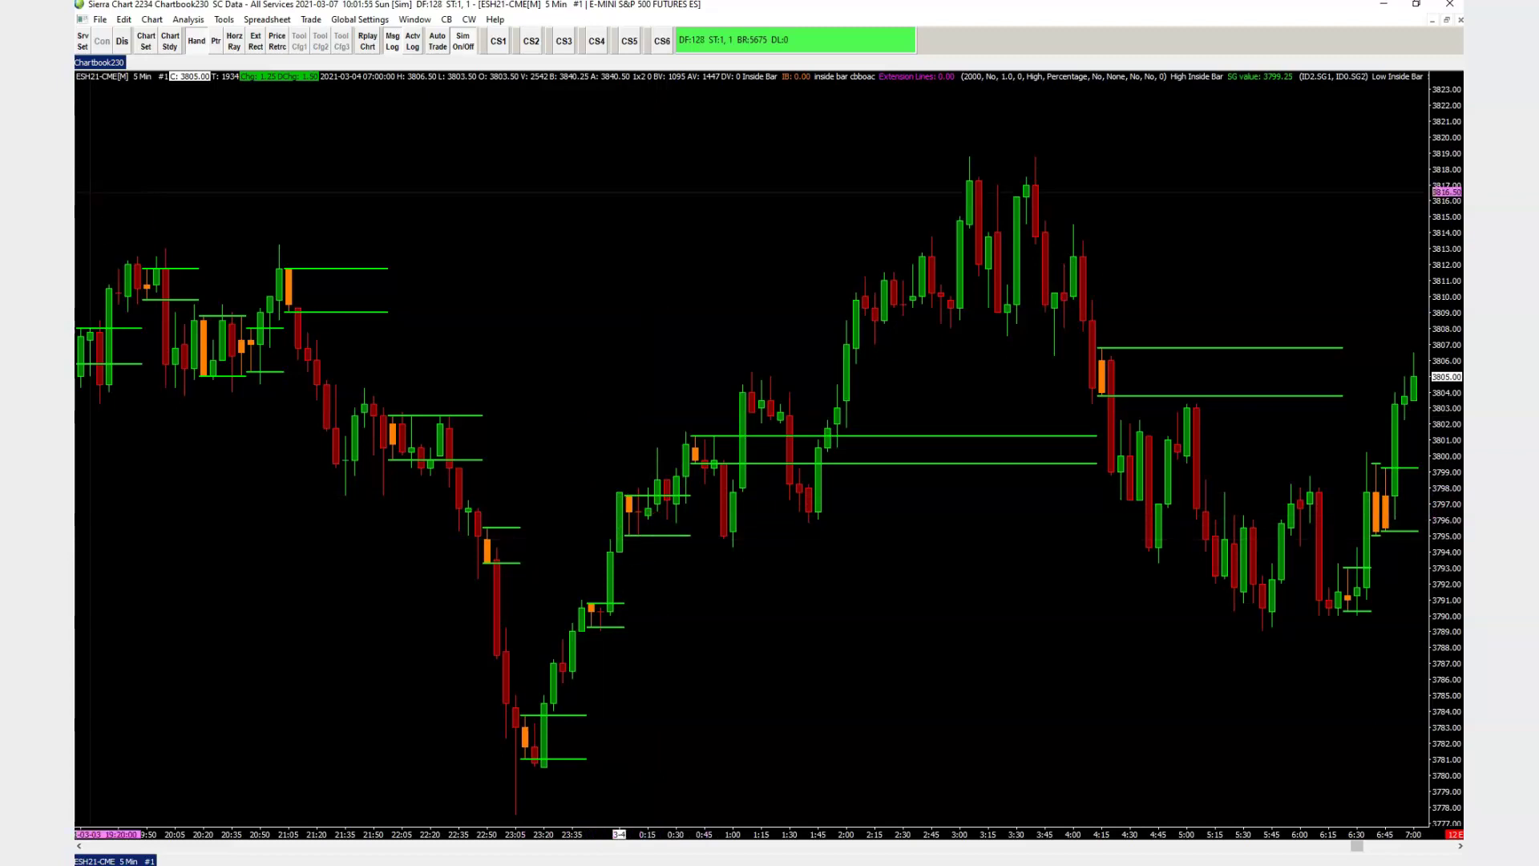
Remove all four studies from the 5-minute ESH21 chart and apply the change.
left_click(170, 47)
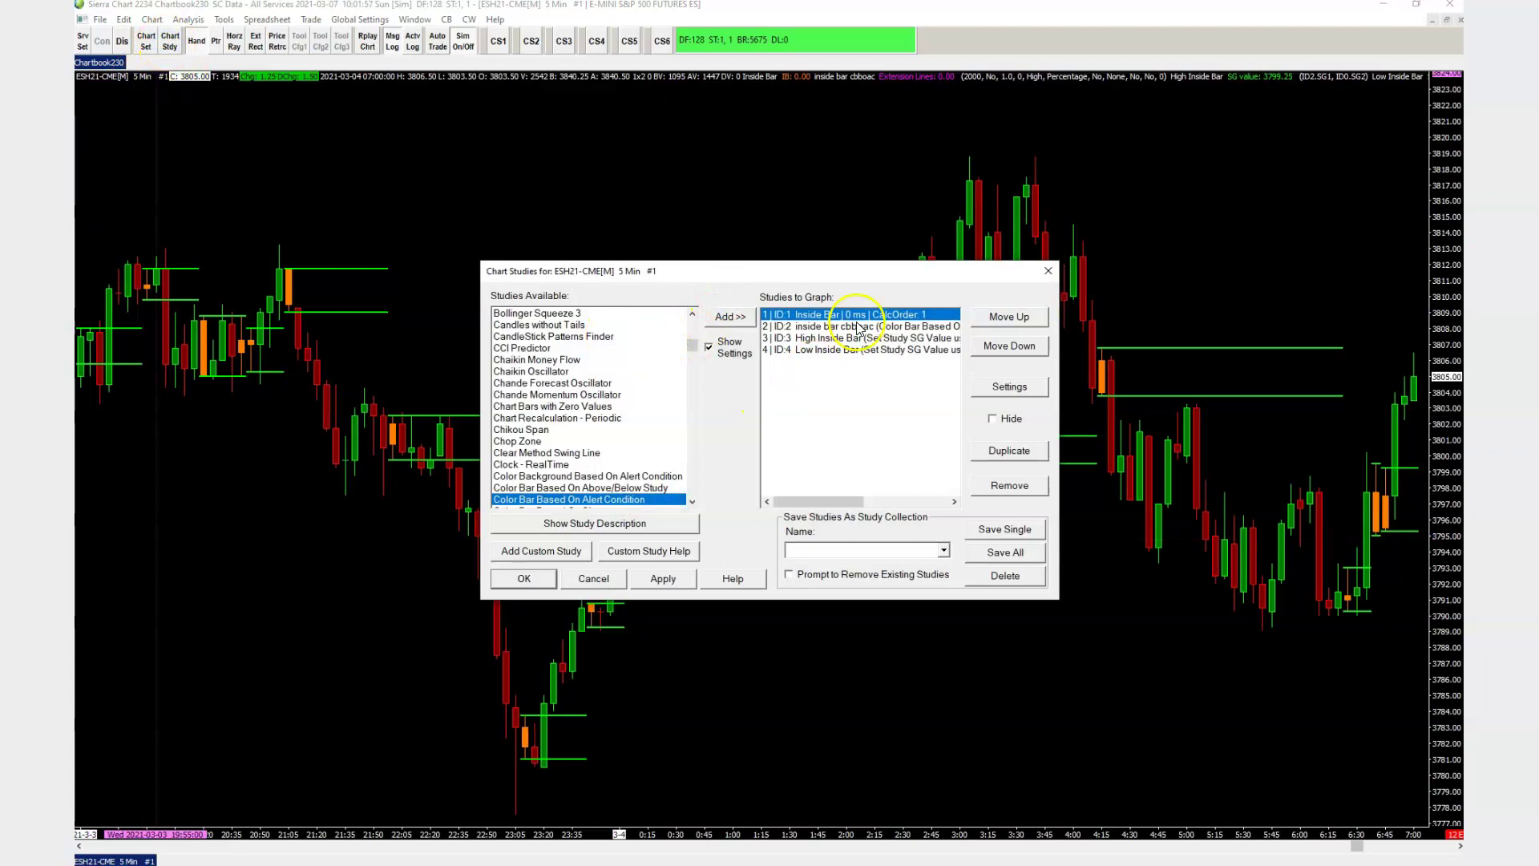
left_click(1009, 486)
left_click(1009, 486)
left_click(1009, 486)
left_click(1009, 486)
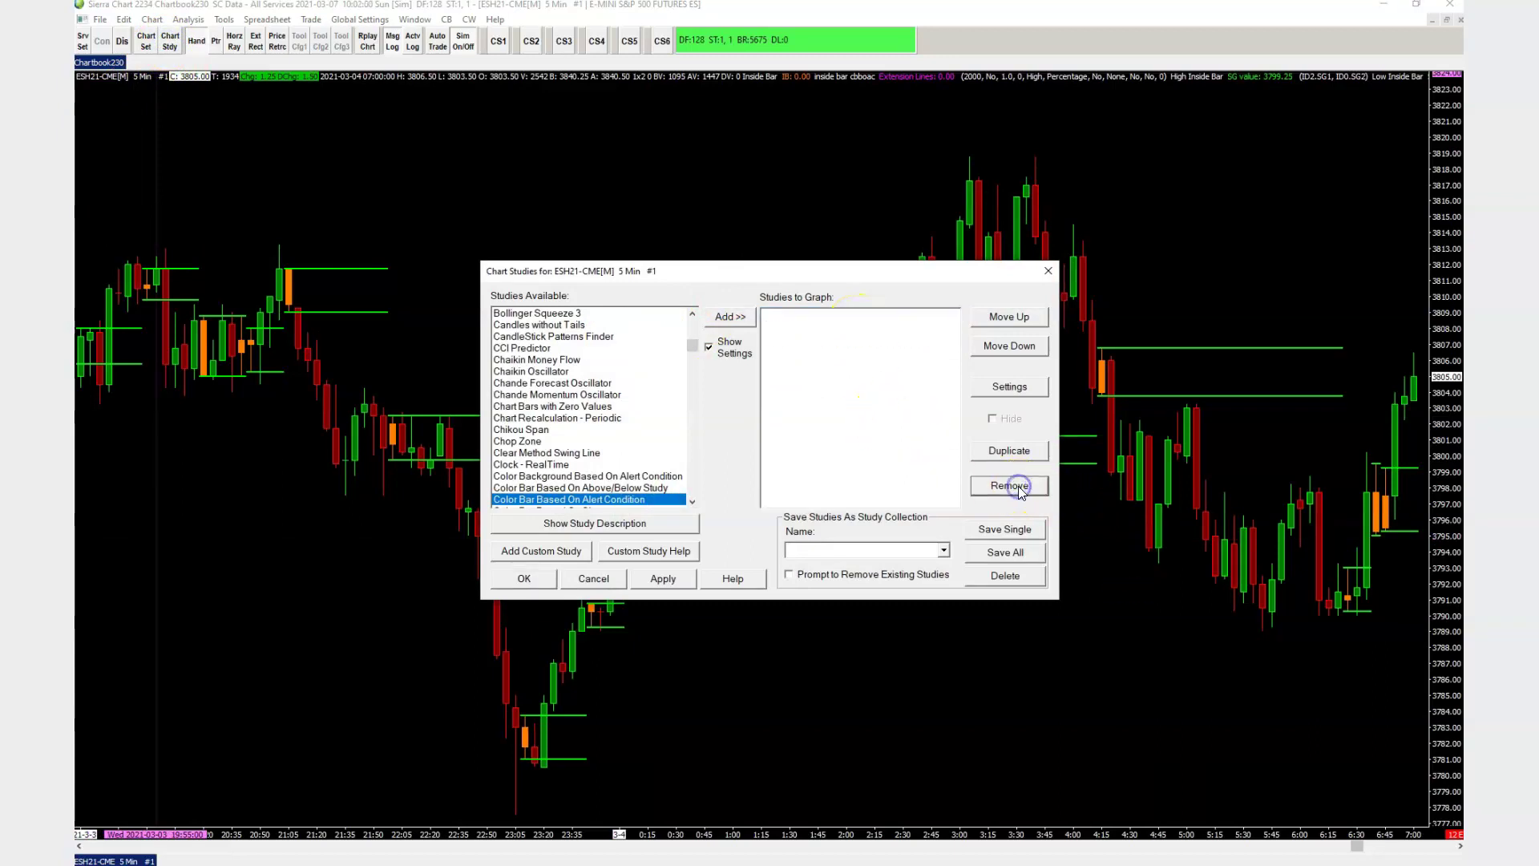
left_click(541, 580)
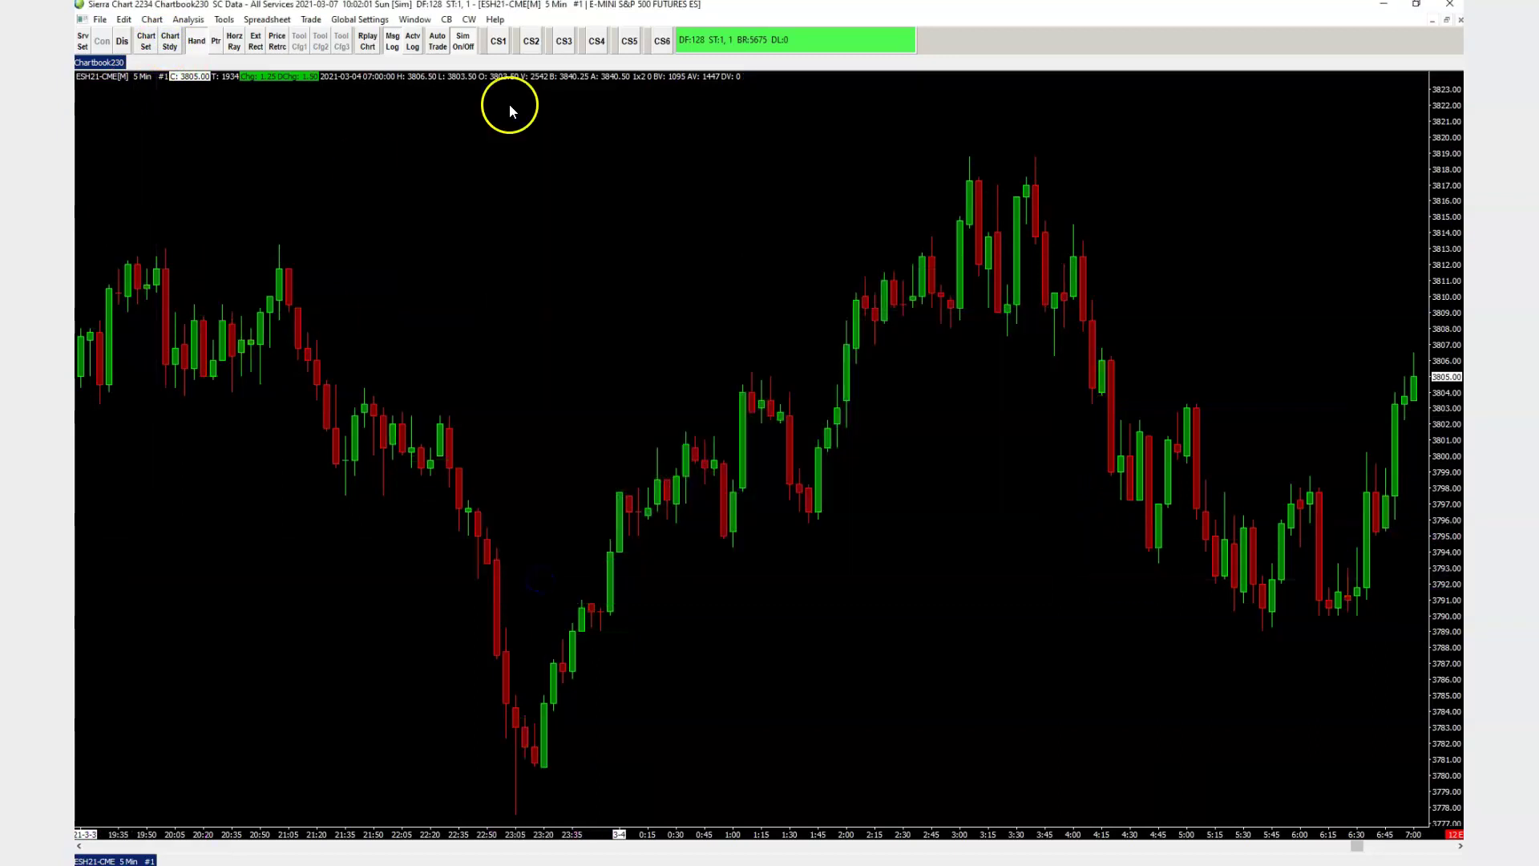
Add the Inside Bar study to the chart with its default settings.
left_click(171, 47)
left_click(527, 477)
type("ins")
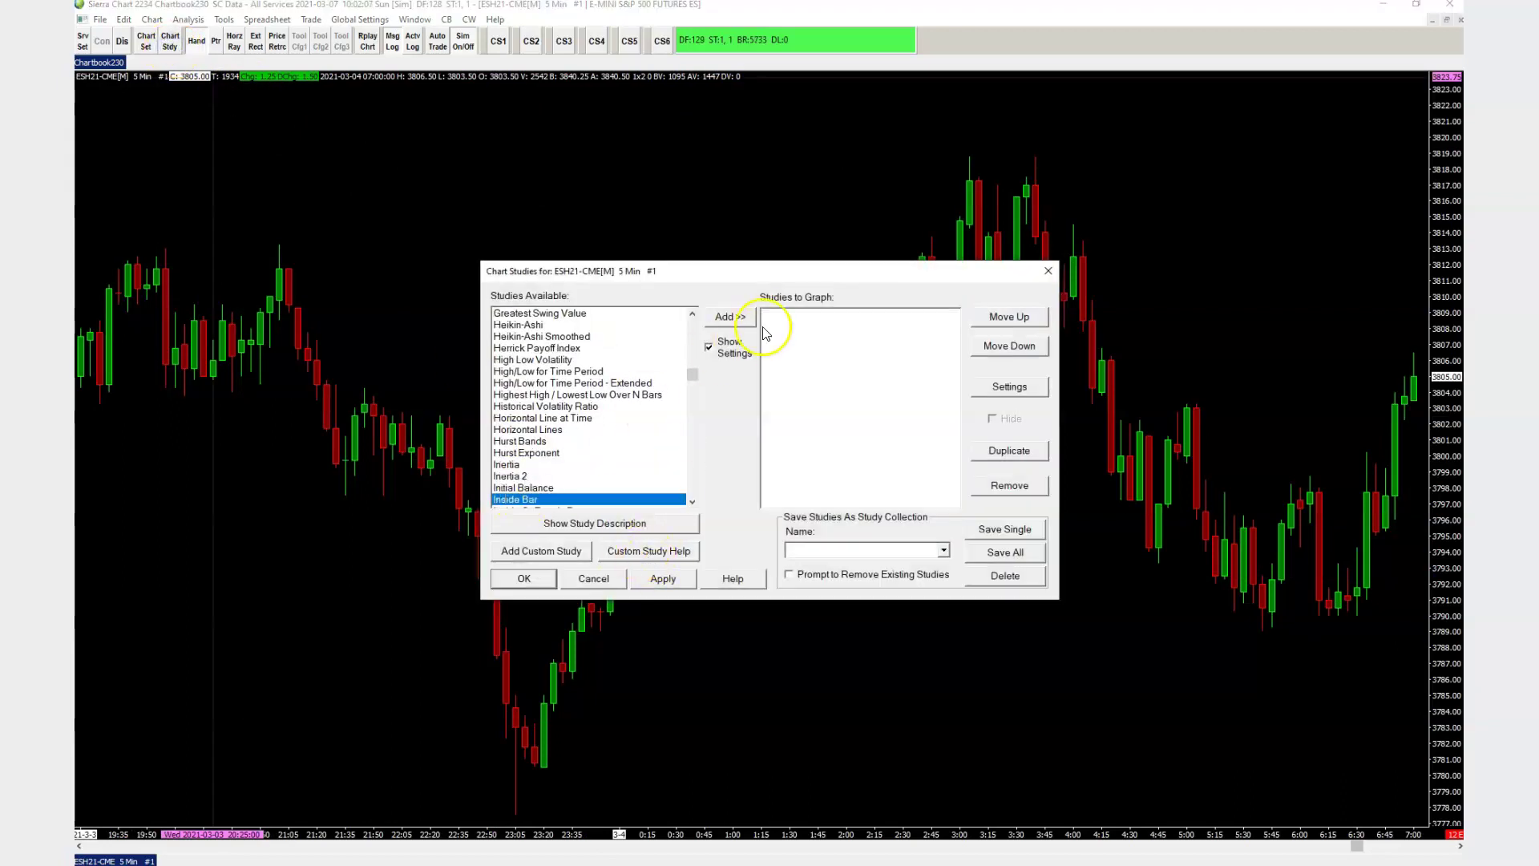
left_click(741, 326)
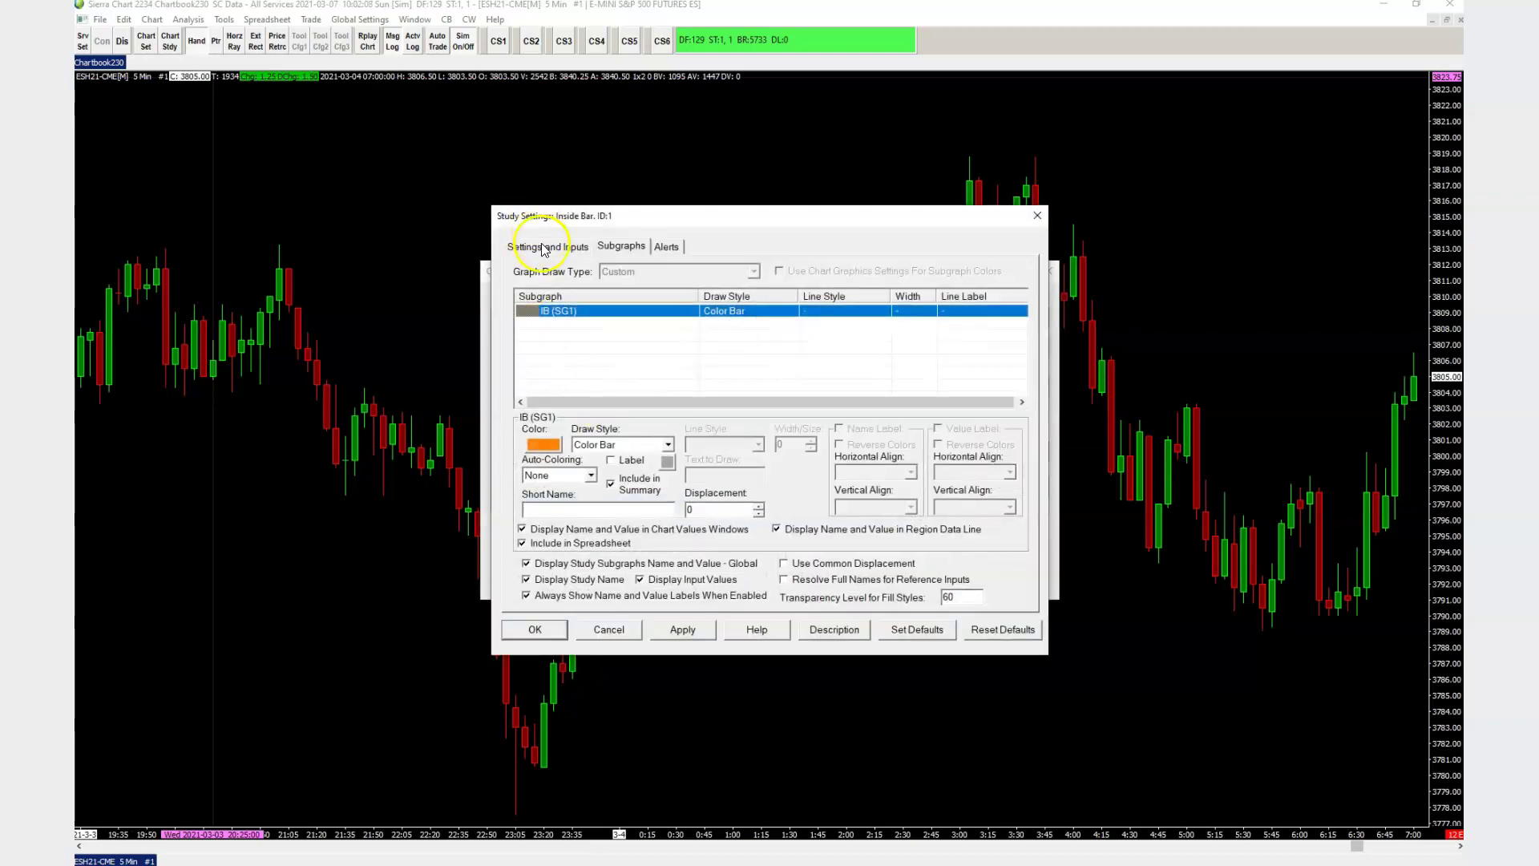
left_click(541, 245)
left_click(623, 246)
left_click(535, 630)
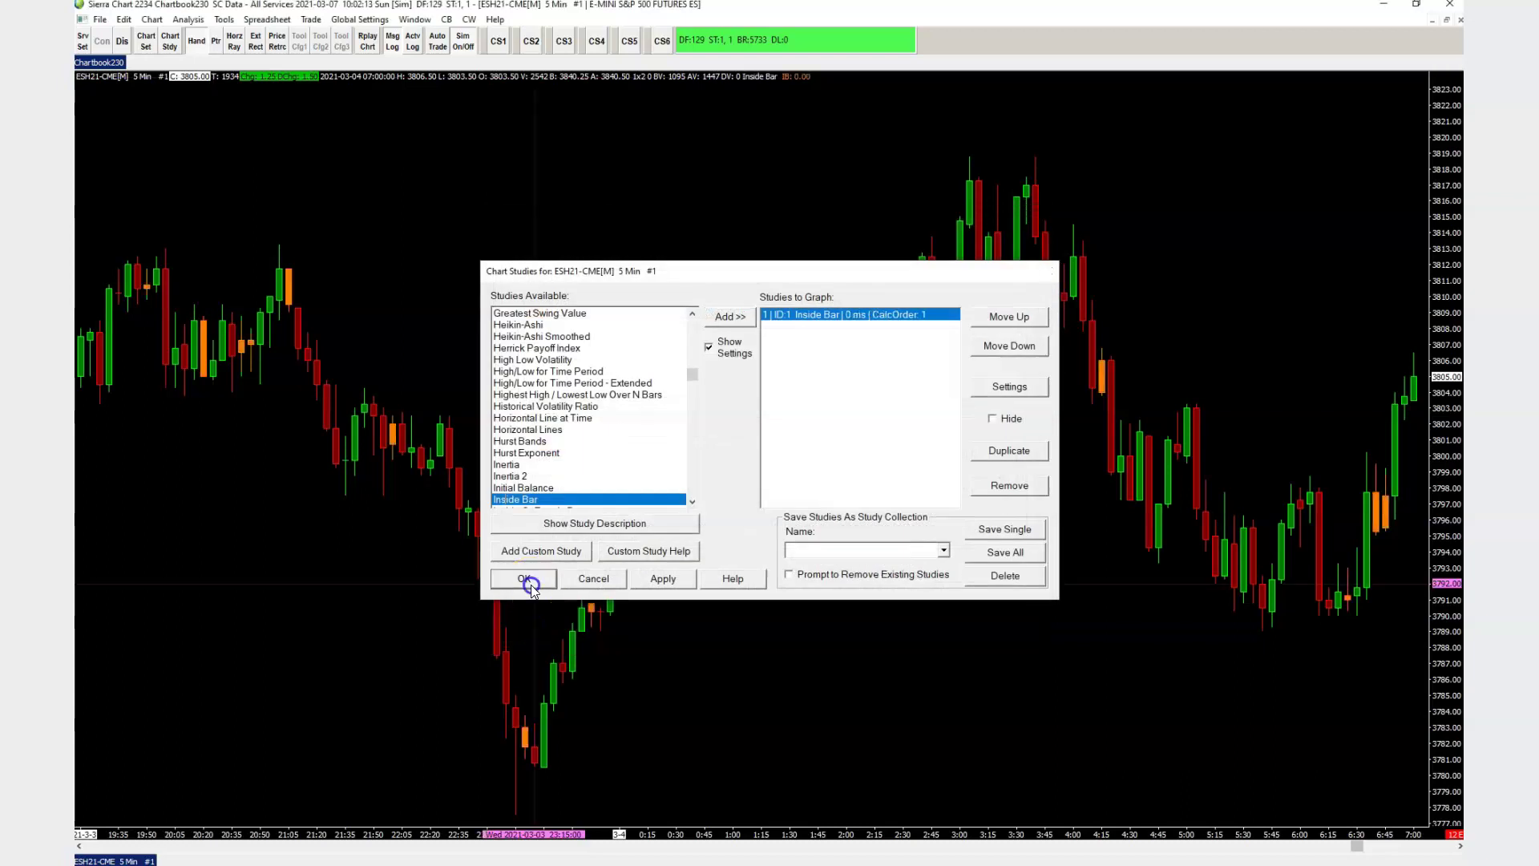
left_click(527, 579)
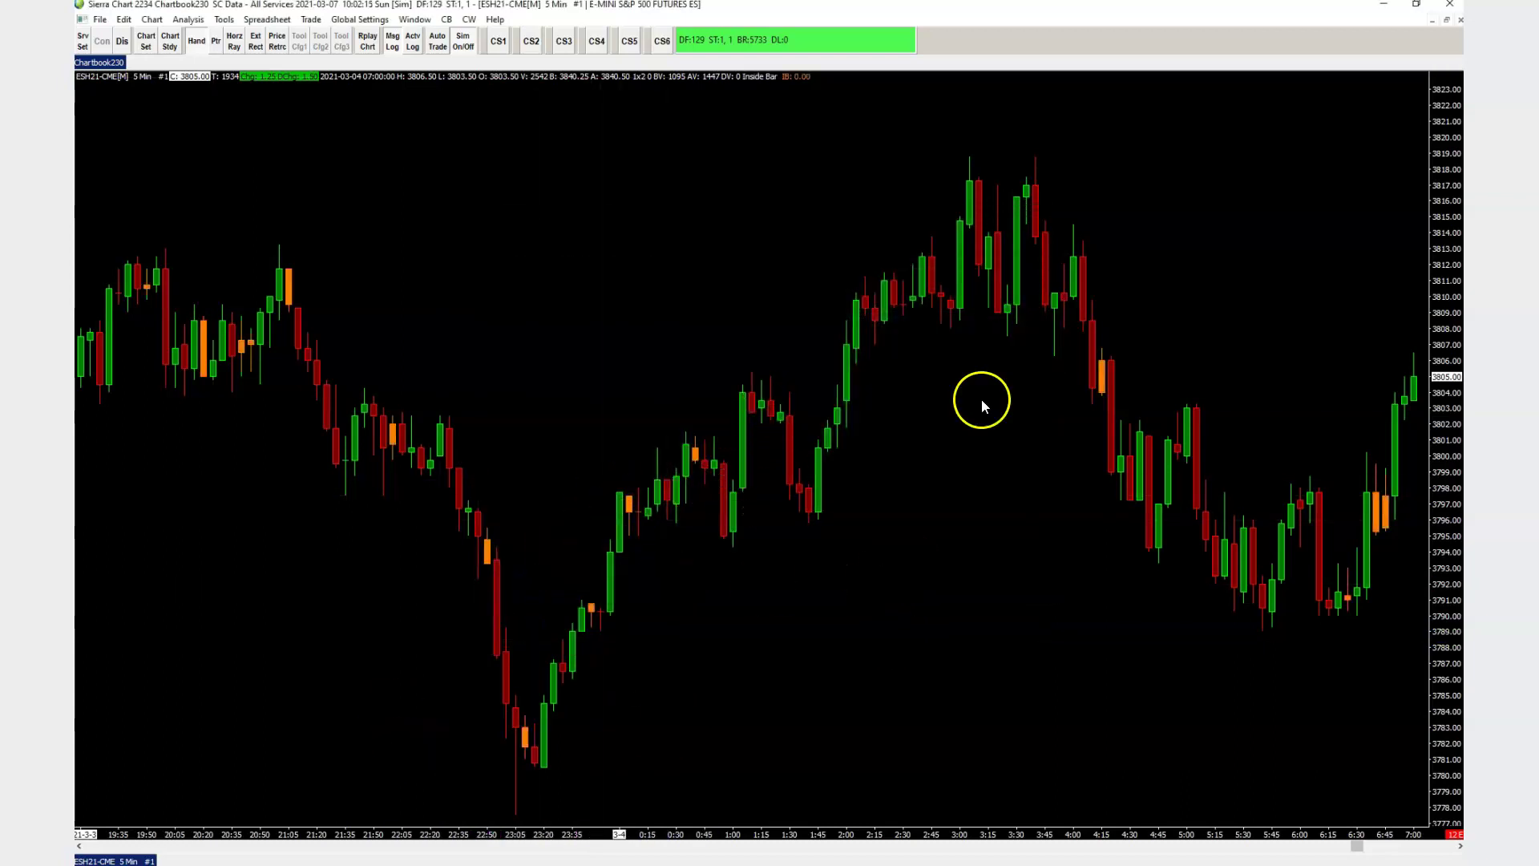
Add the Color Bar Based On Alert Condition study and set its Color Bar (SG1) subgraph's draw style to Ignore.
left_click(173, 44)
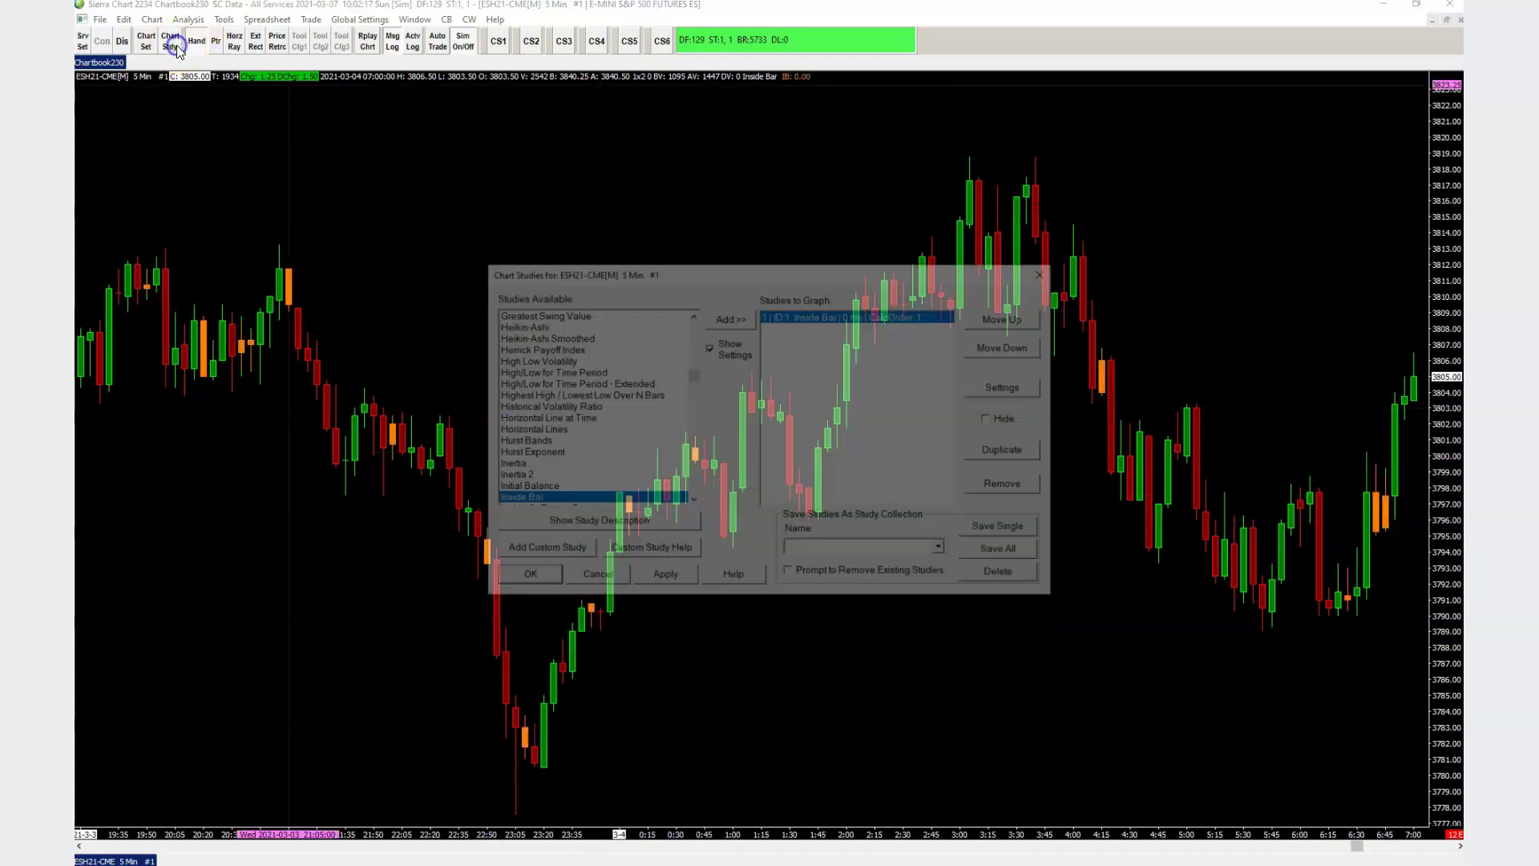
left_click(512, 476)
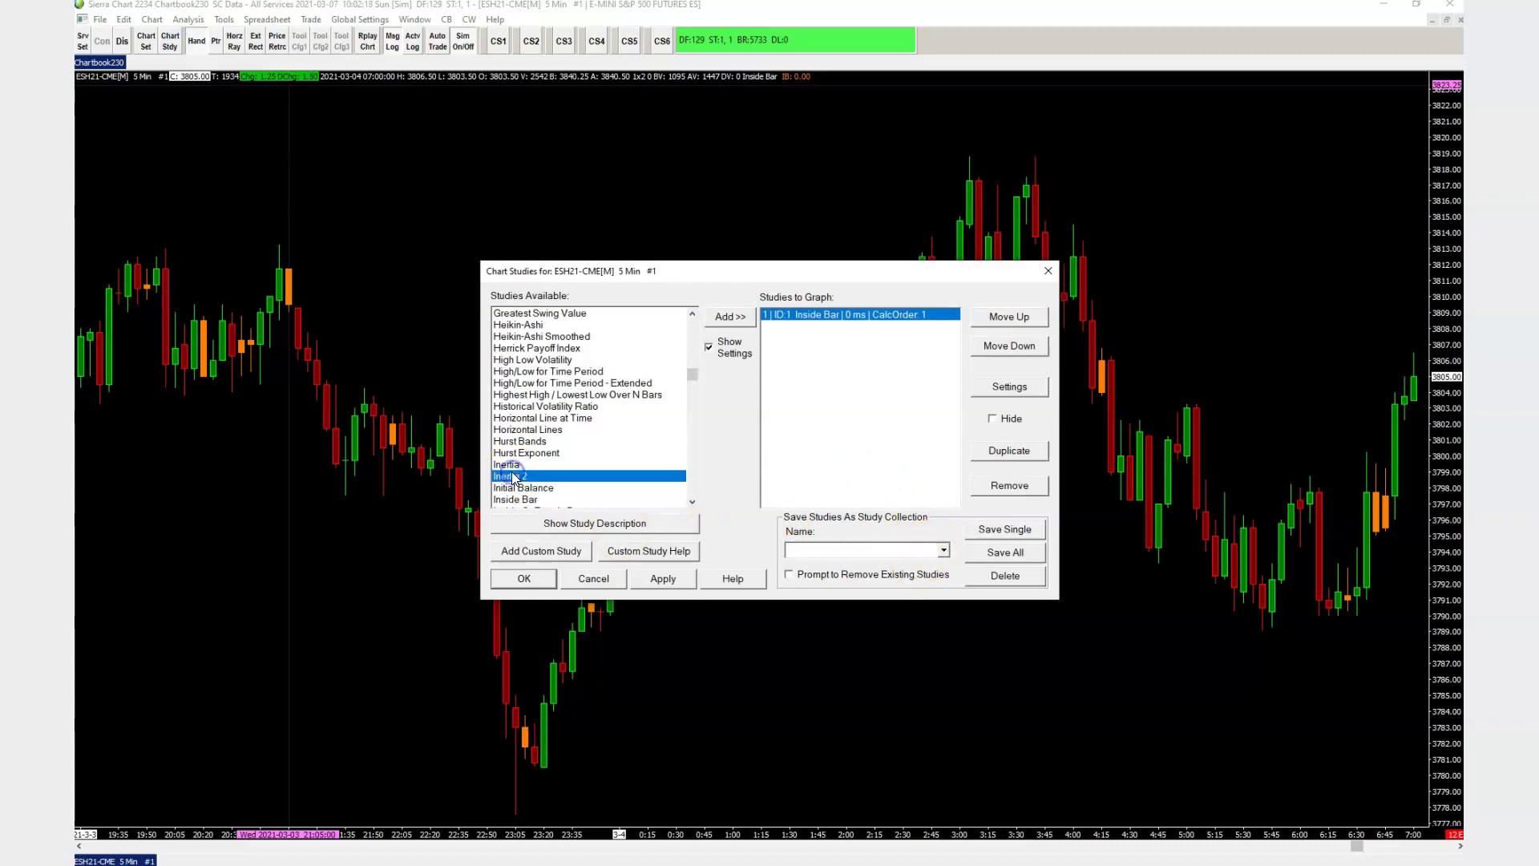
key("c")
key("o")
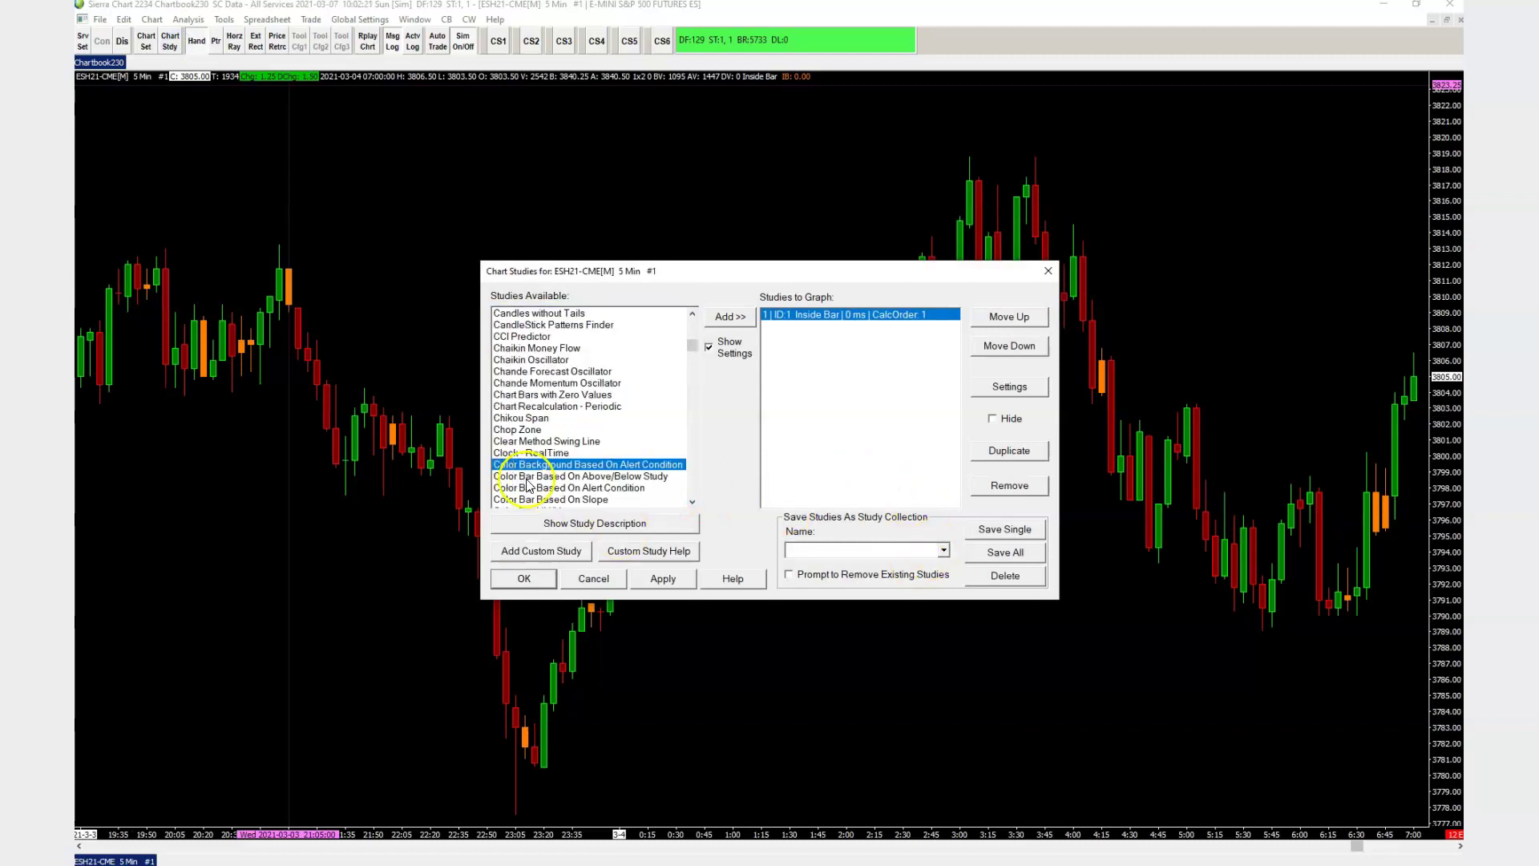
left_click(536, 488)
left_click(729, 317)
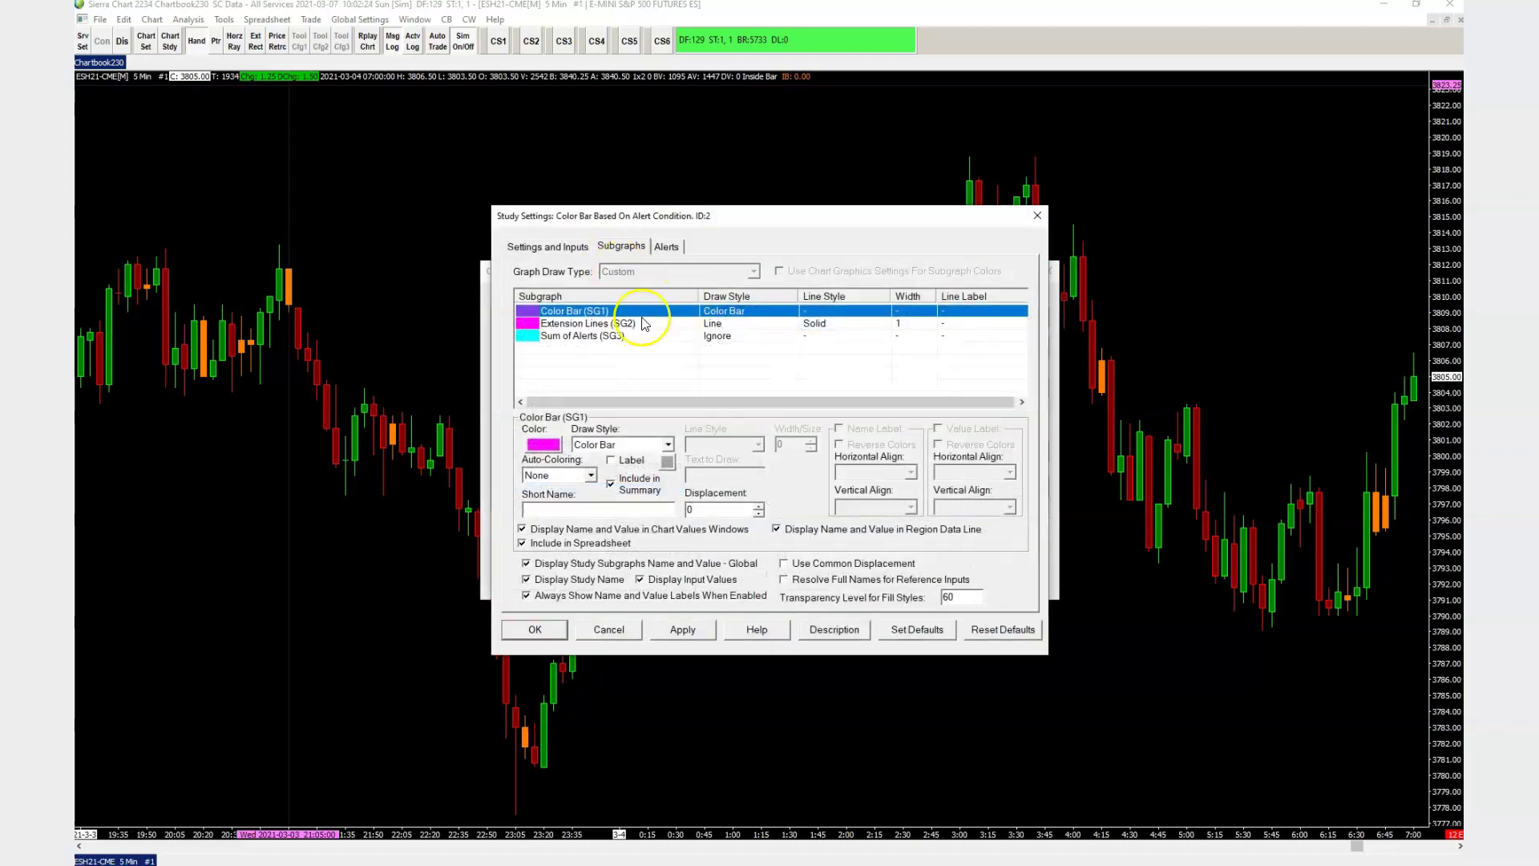
left_click(638, 446)
key("i")
key("Return")
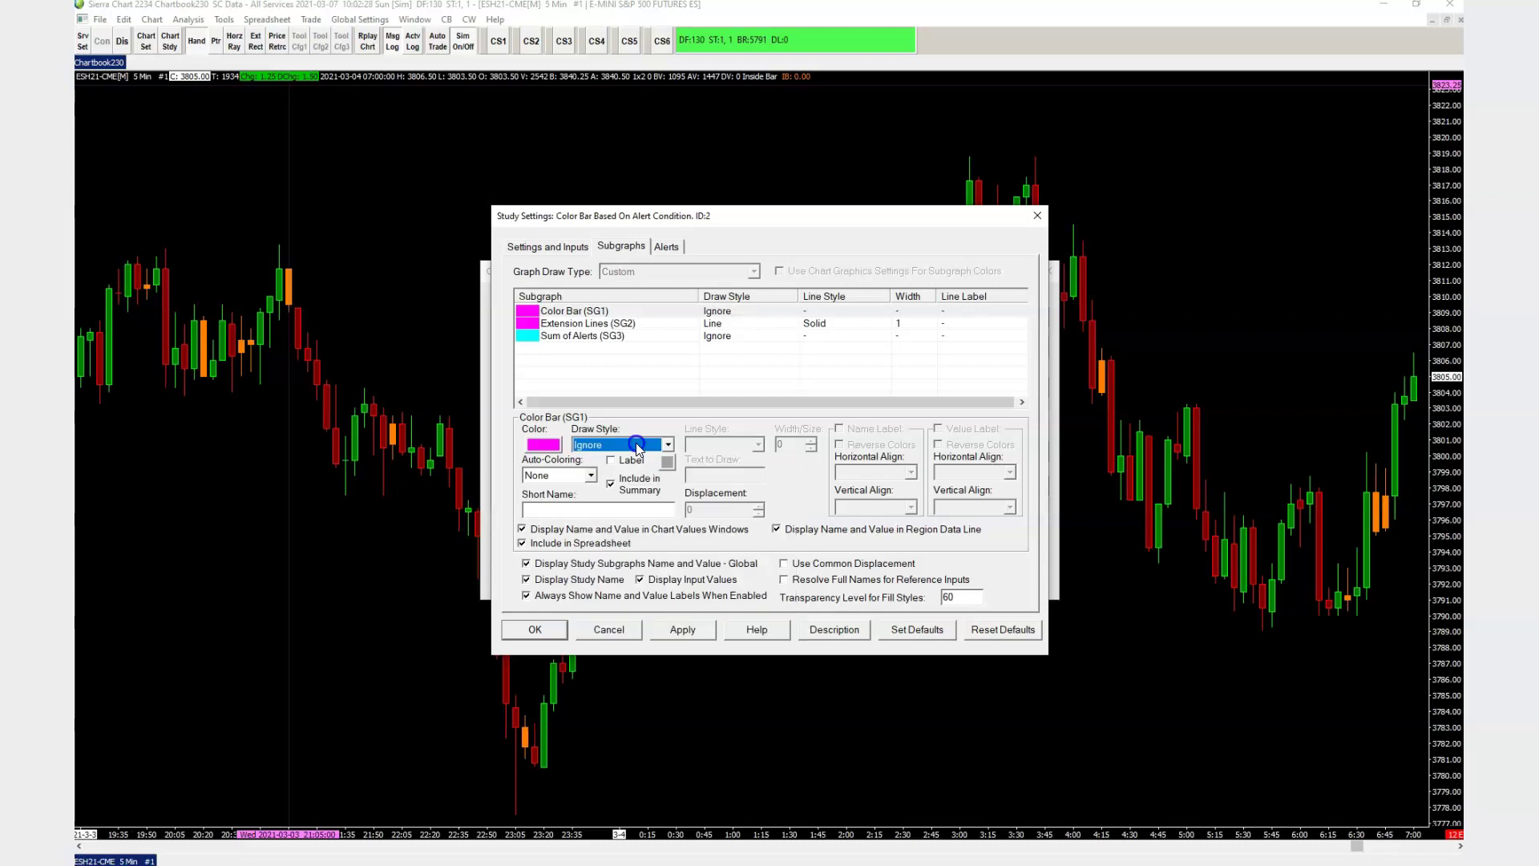
Give the Color Bar Based On Alert Condition study the short name "inside bar cbboac".
left_click(567, 246)
left_click(558, 360)
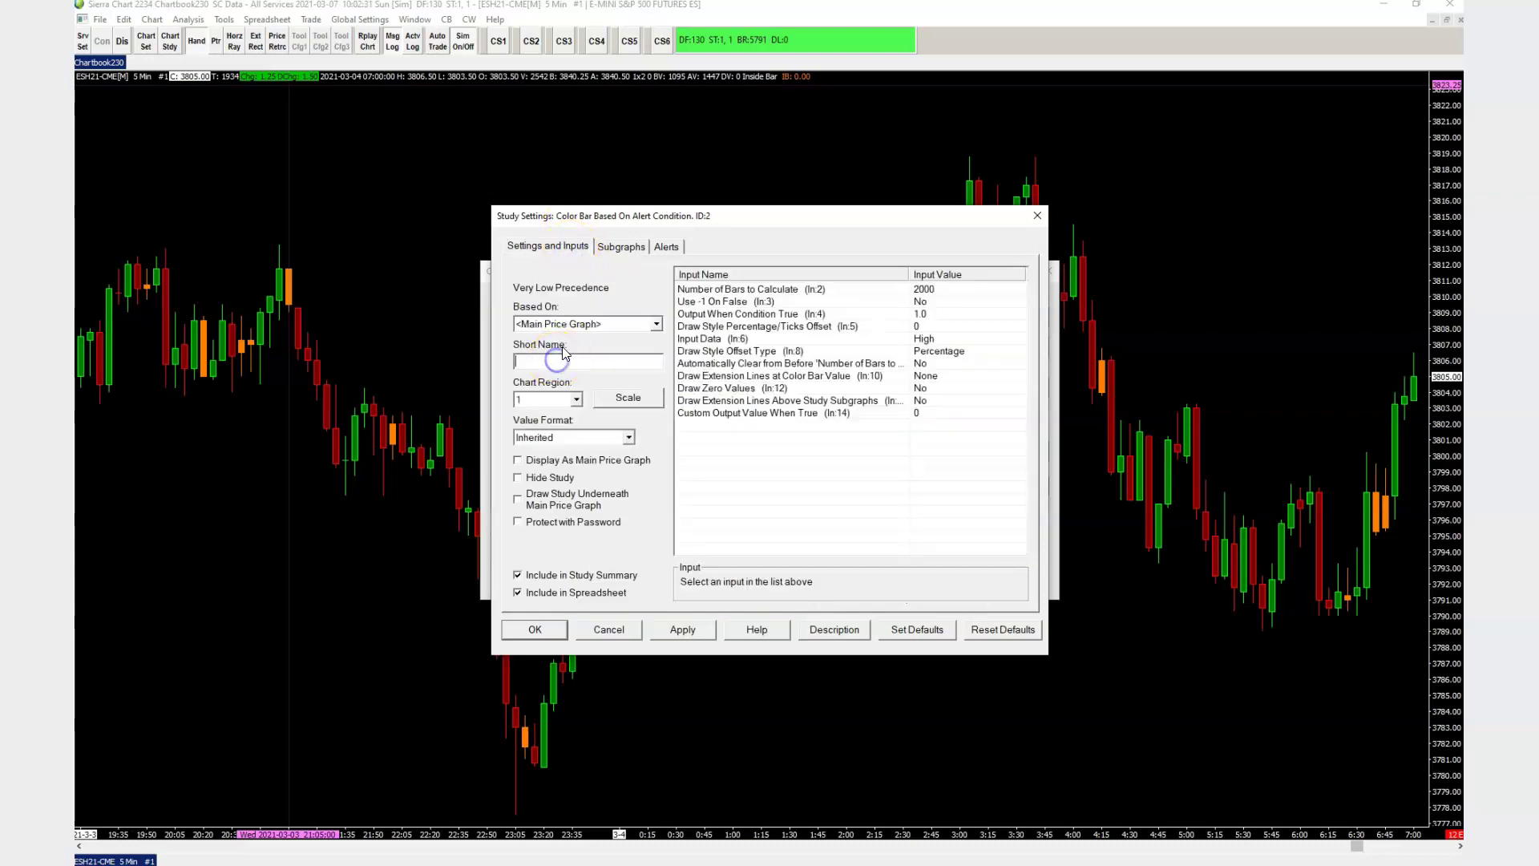
type("inside bar cbboac")
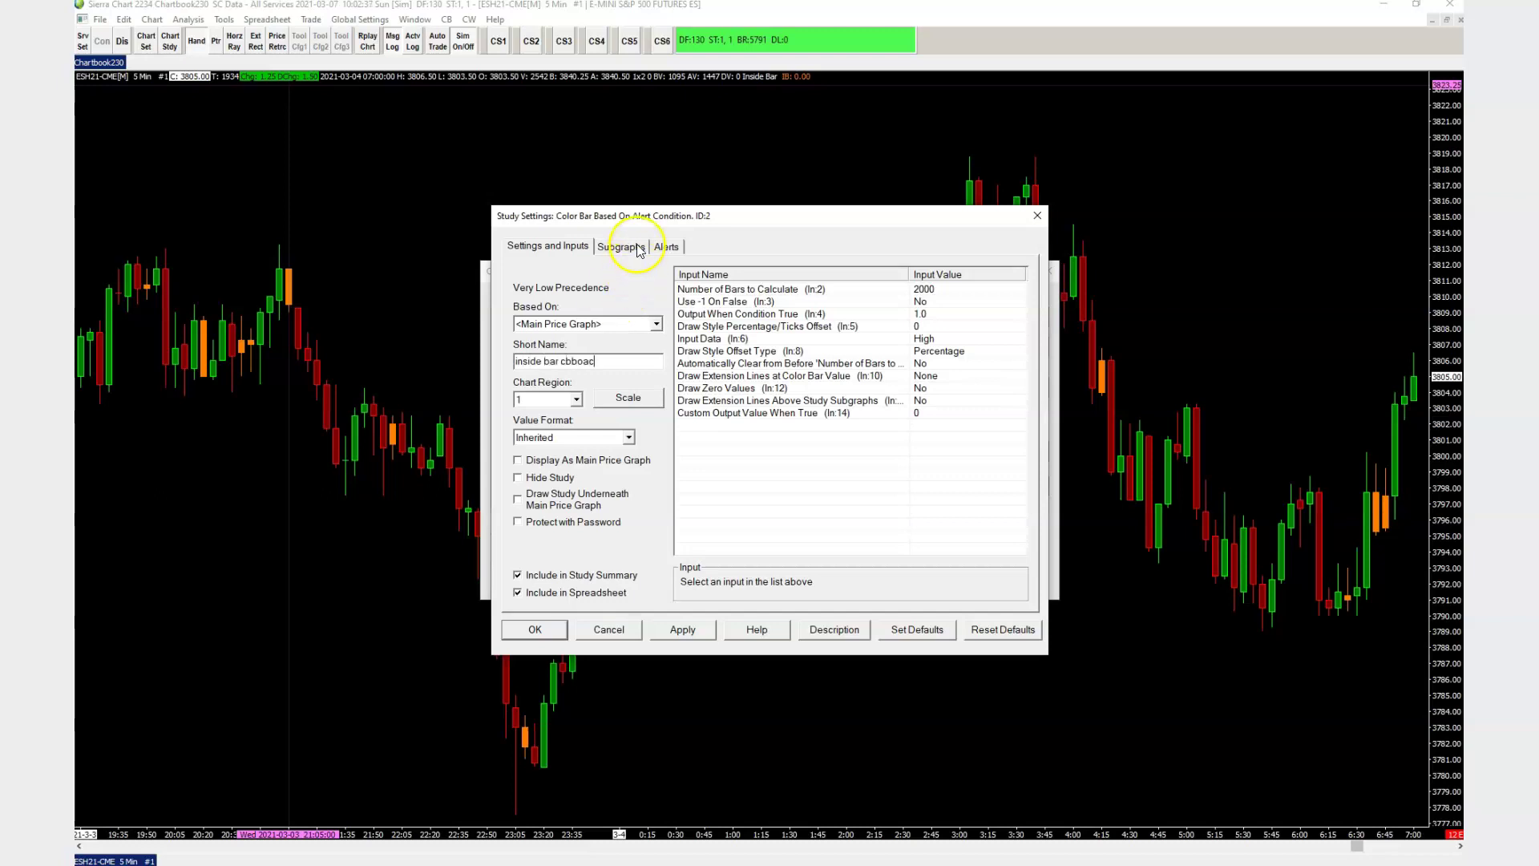
Enter the alert condition "id1.sg1 <> 0" for the color bar study, keep it enabled and accept the study settings.
left_click(666, 246)
left_click_drag(689, 218, 816, 392)
left_click(777, 494)
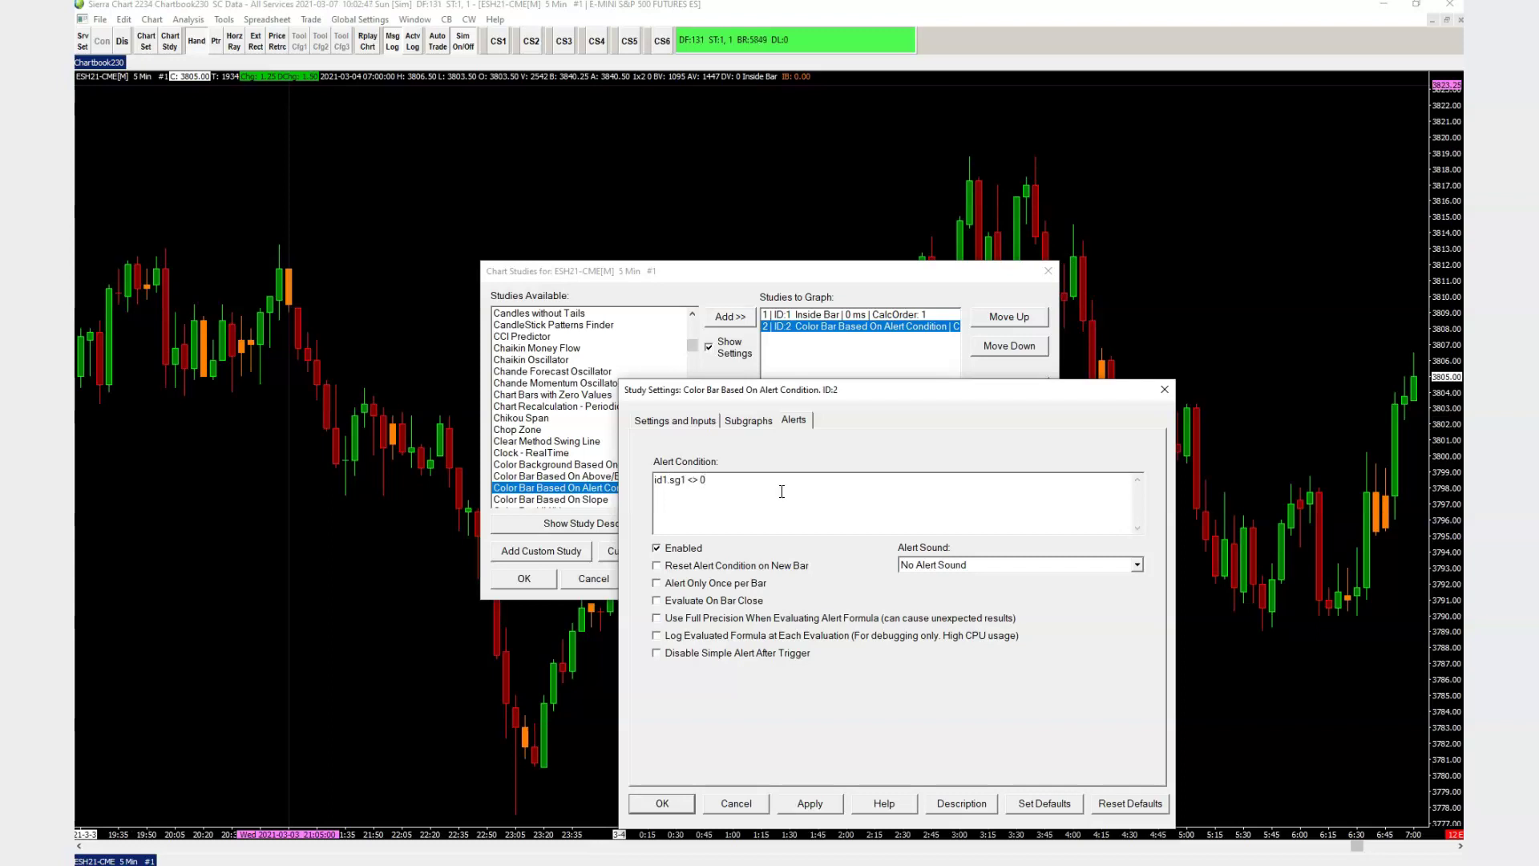
left_click_drag(778, 387, 824, 361)
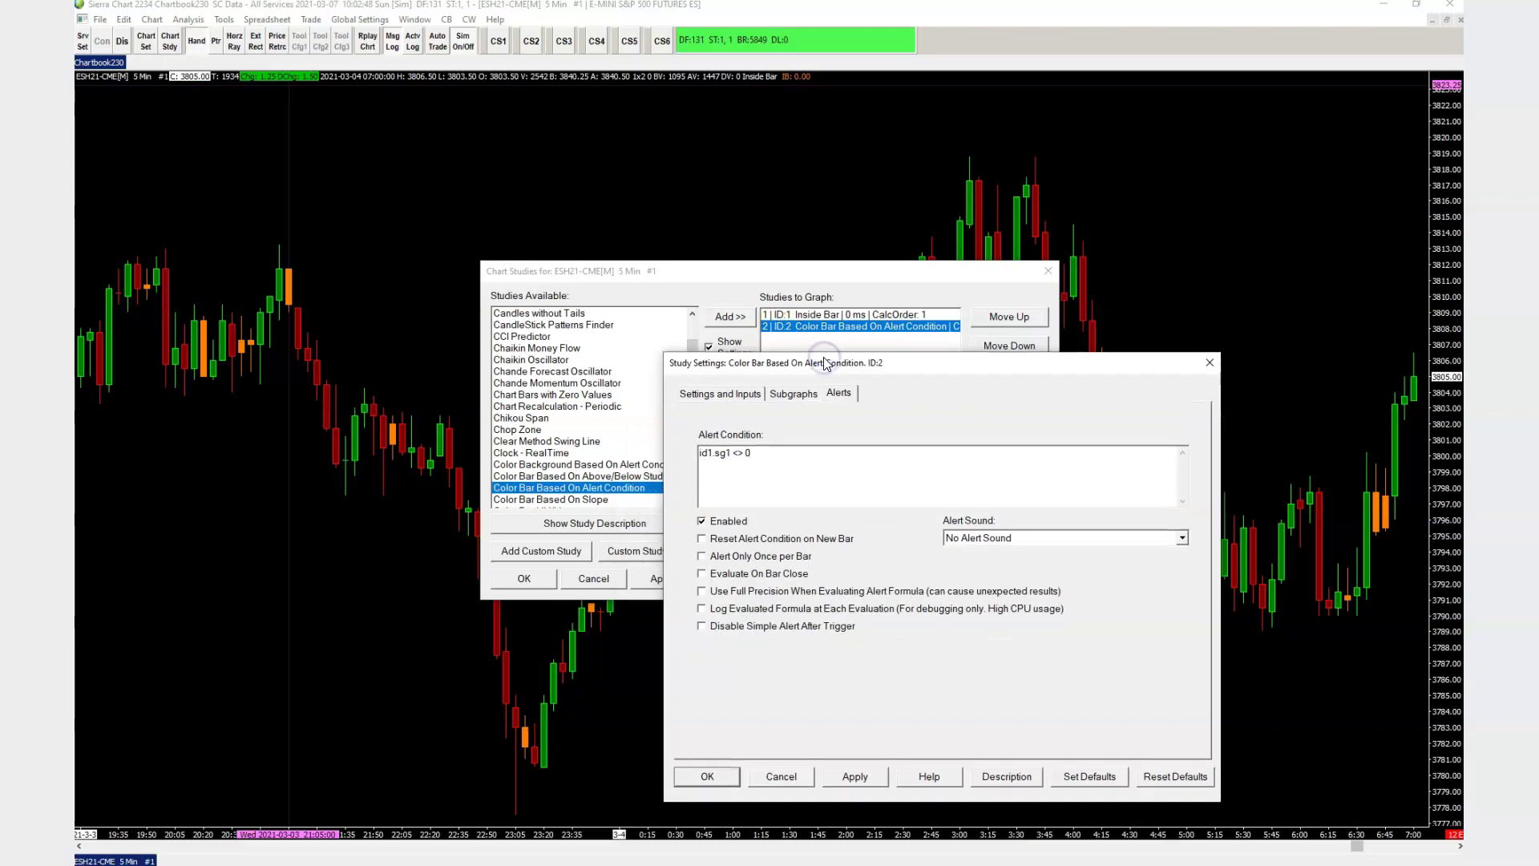
left_click(720, 394)
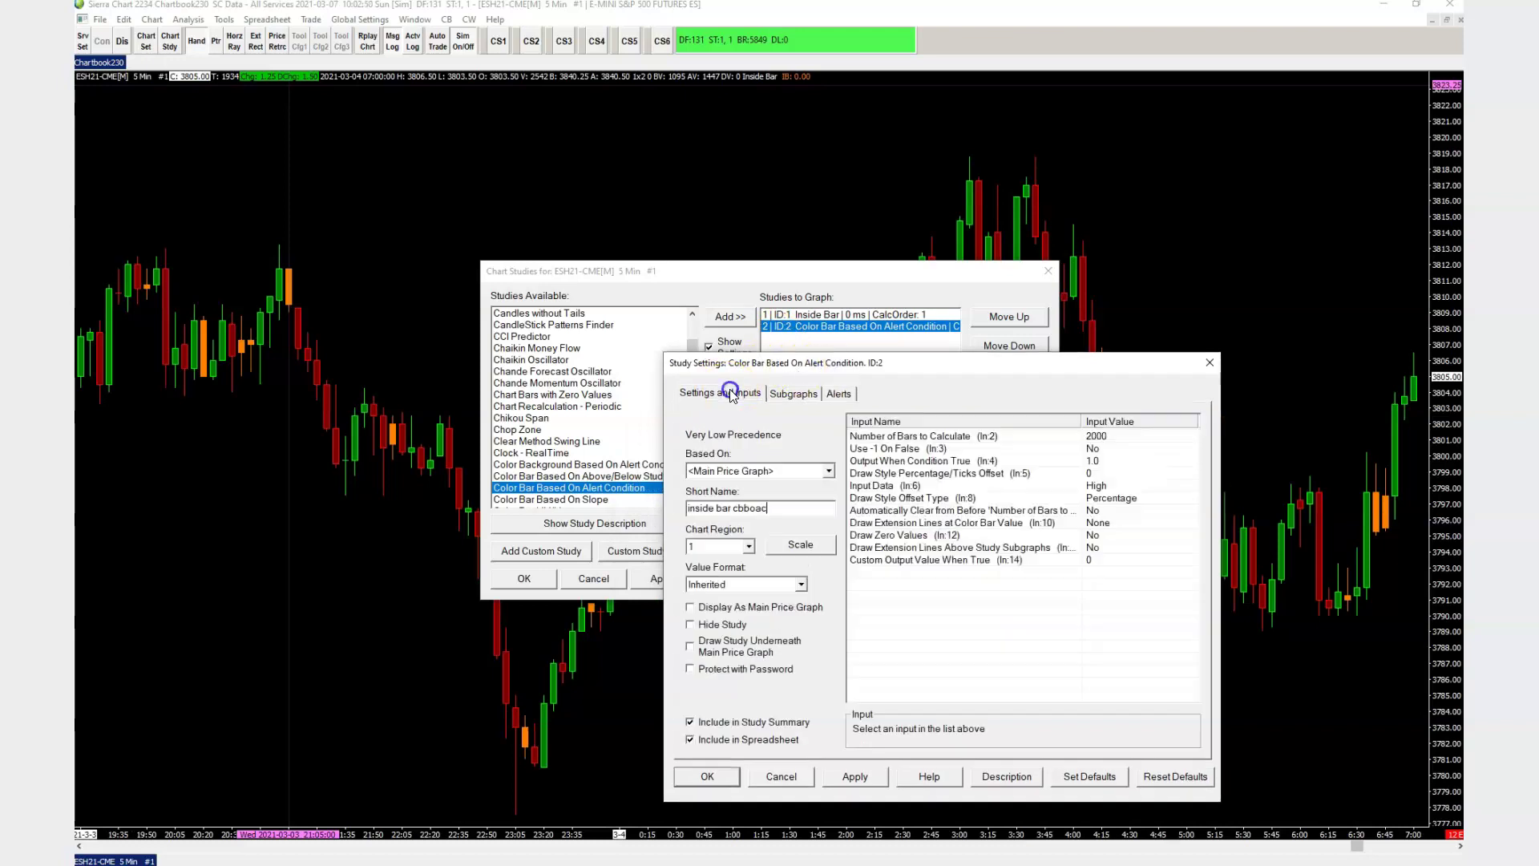
left_click(793, 394)
left_click(709, 776)
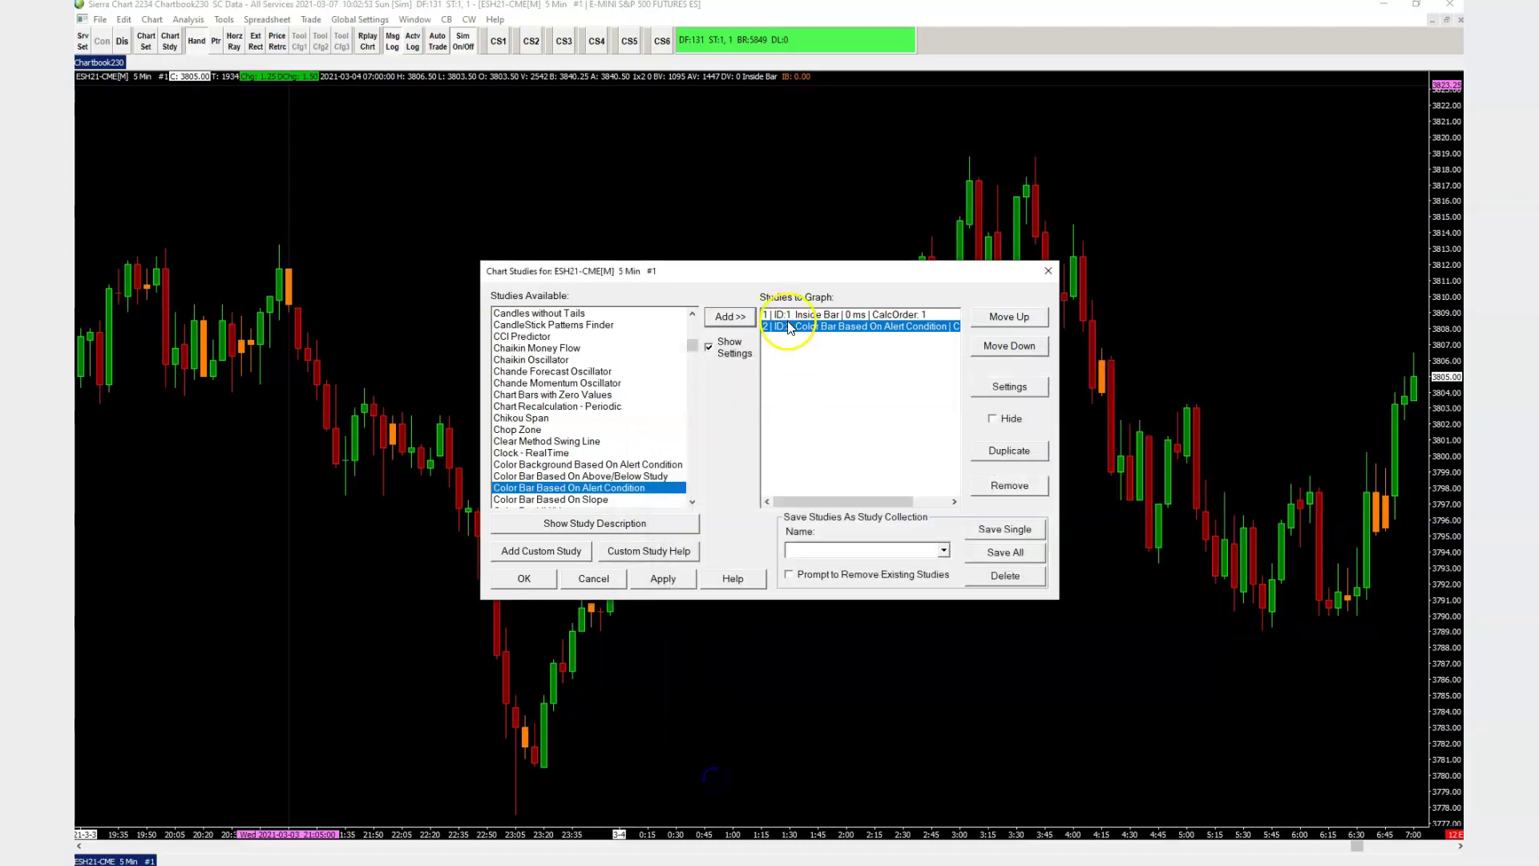
Add the custom study "Set Study SG Value using an alert condition" and point its CBBOAC Study Ref to inside bar cbboac (ID:2).
left_click(525, 552)
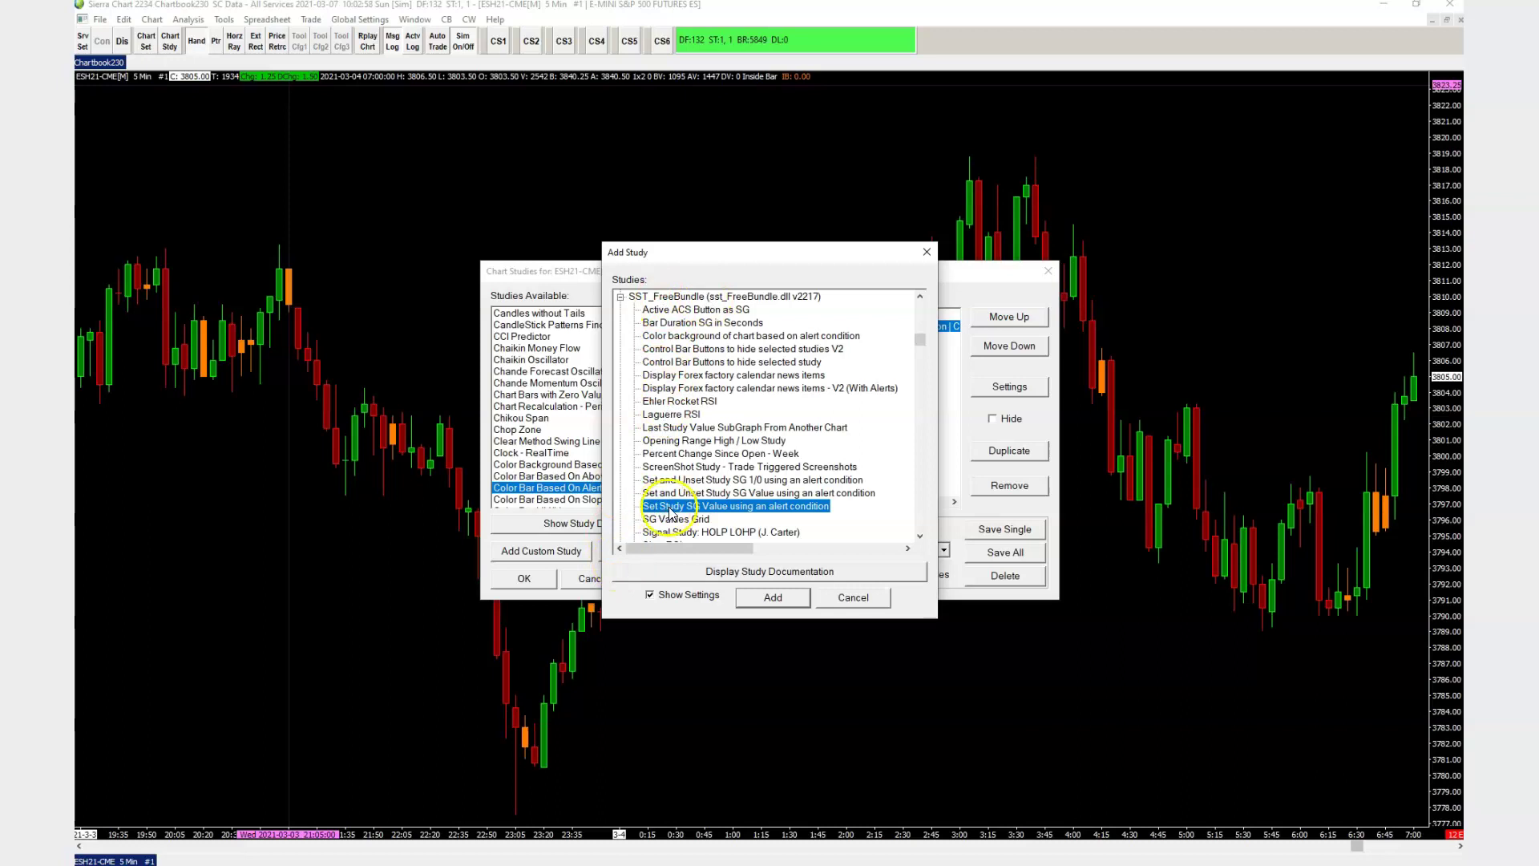
left_click(770, 599)
left_click(568, 254)
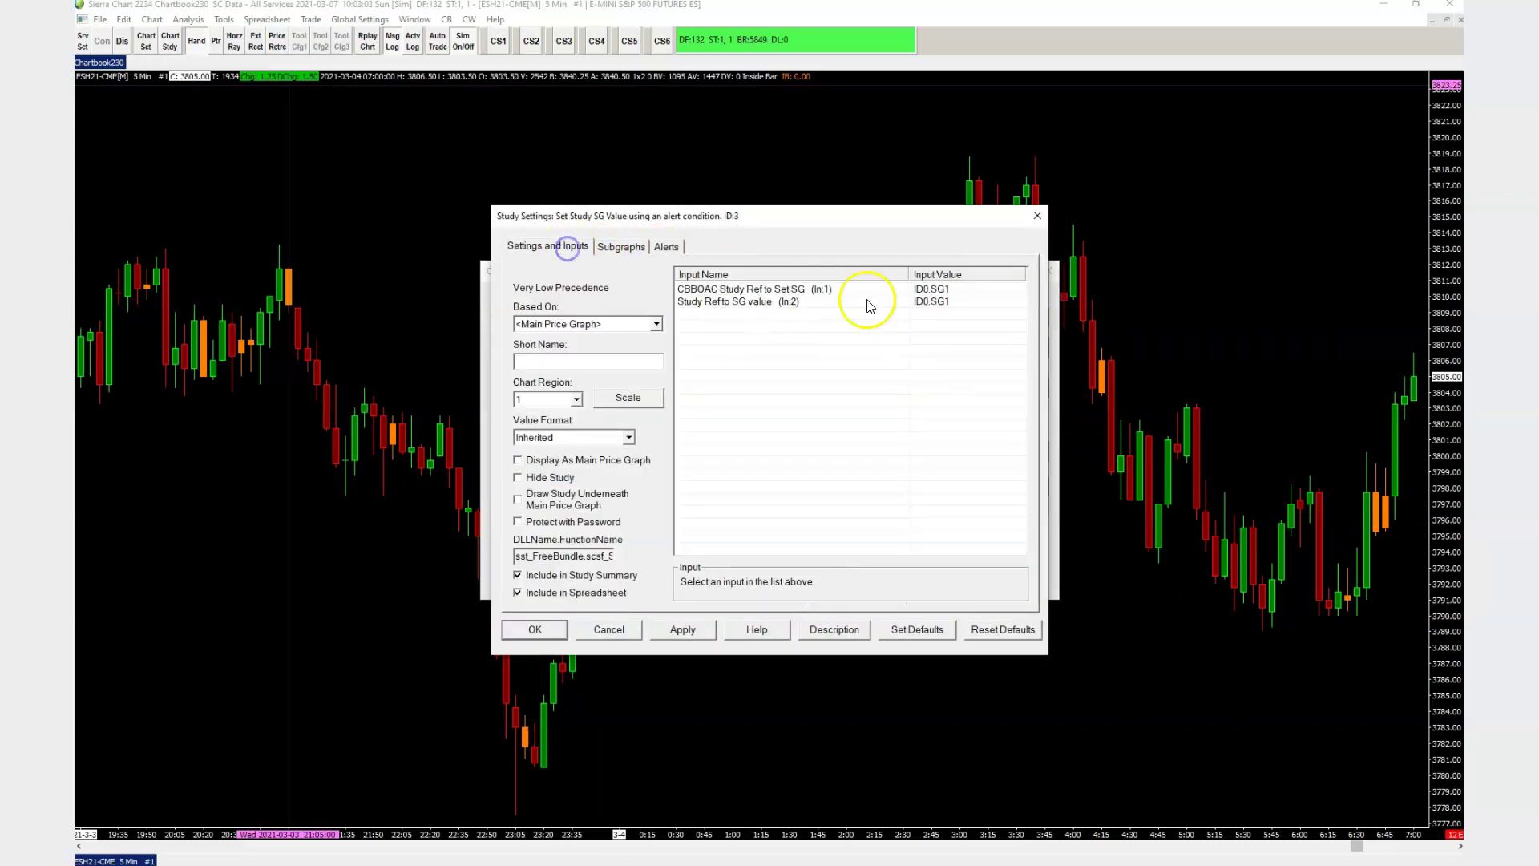
left_click(928, 290)
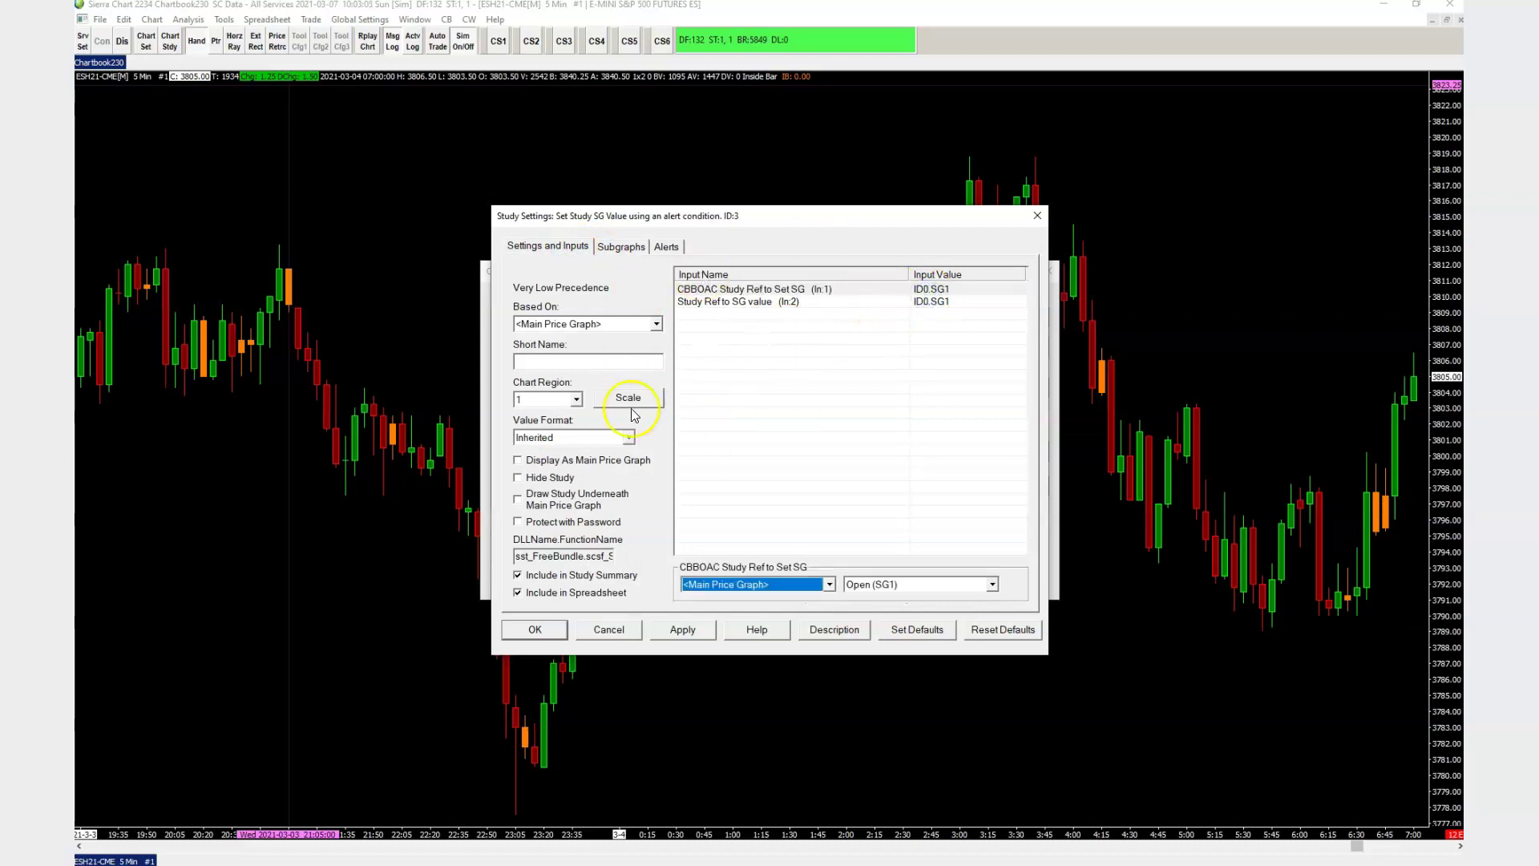
left_click(724, 594)
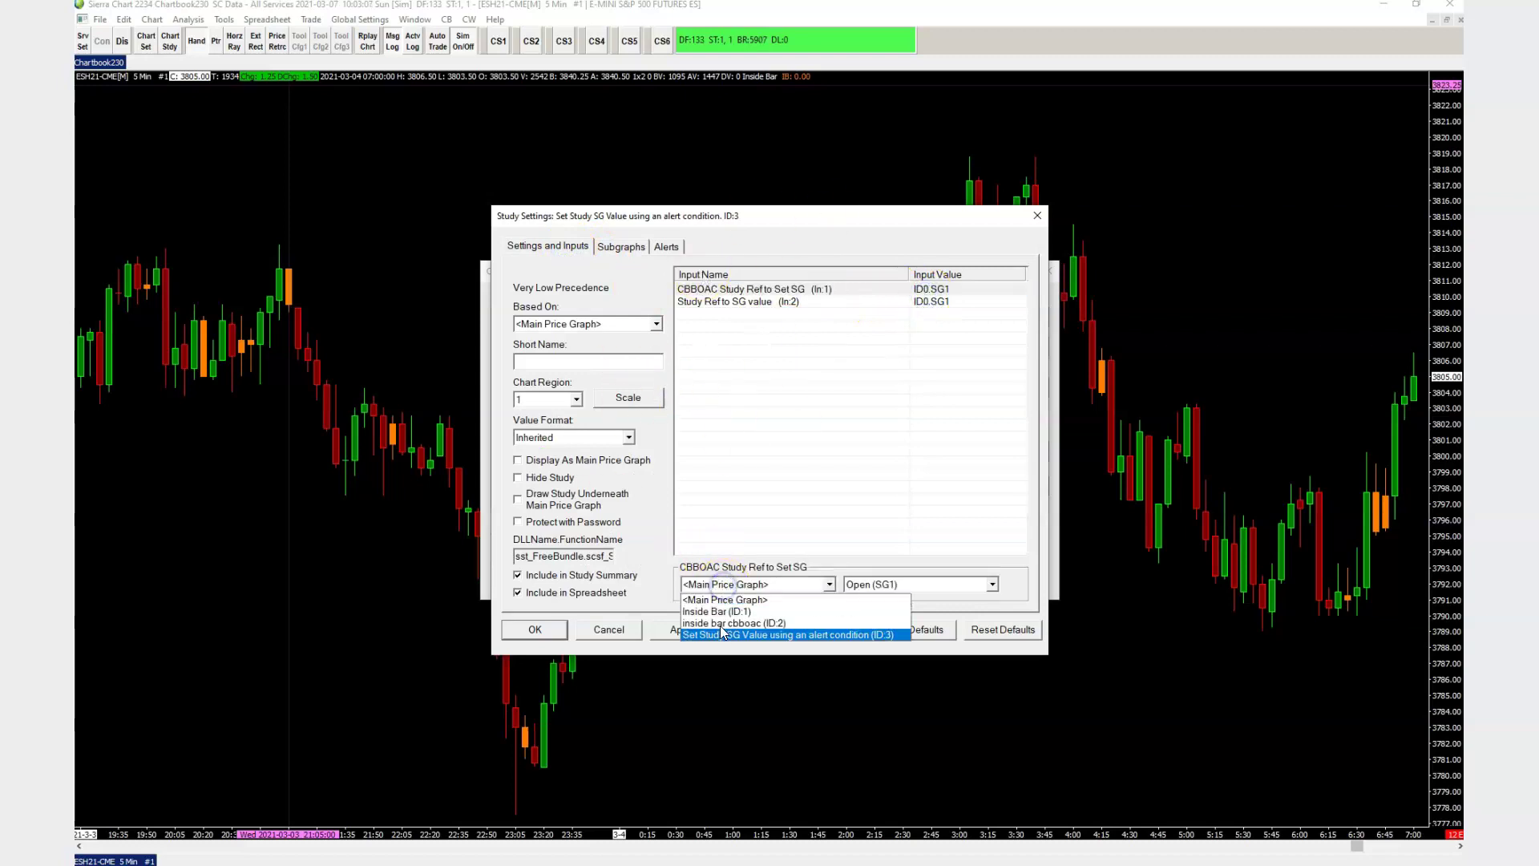
left_click(728, 623)
Set the Study Ref to SG value input to the main price graph's High (SG2) and name the study "High inside bar".
left_click(928, 302)
left_click(866, 584)
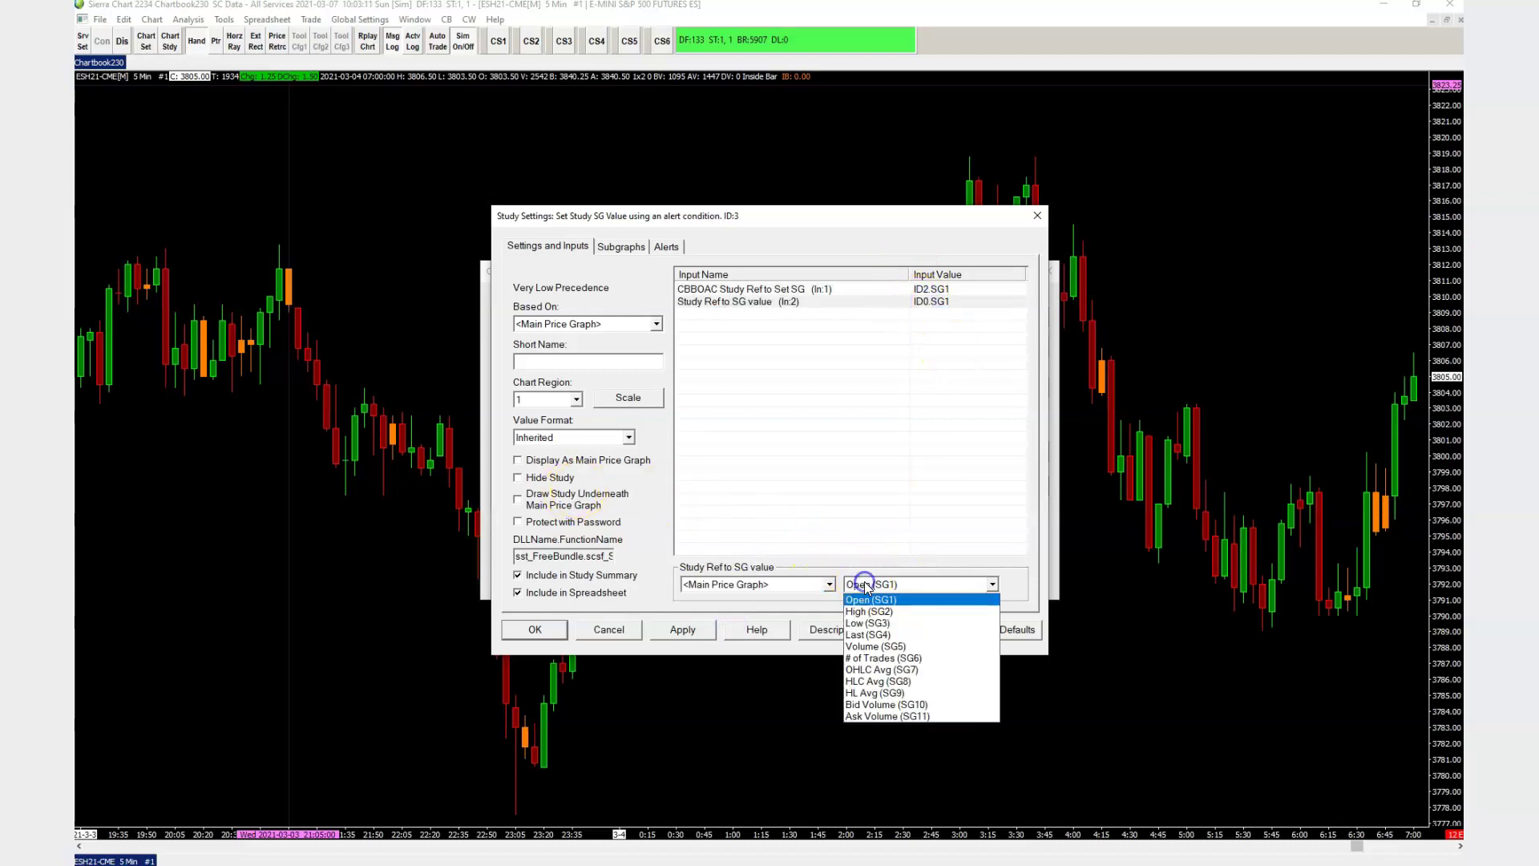
left_click(876, 606)
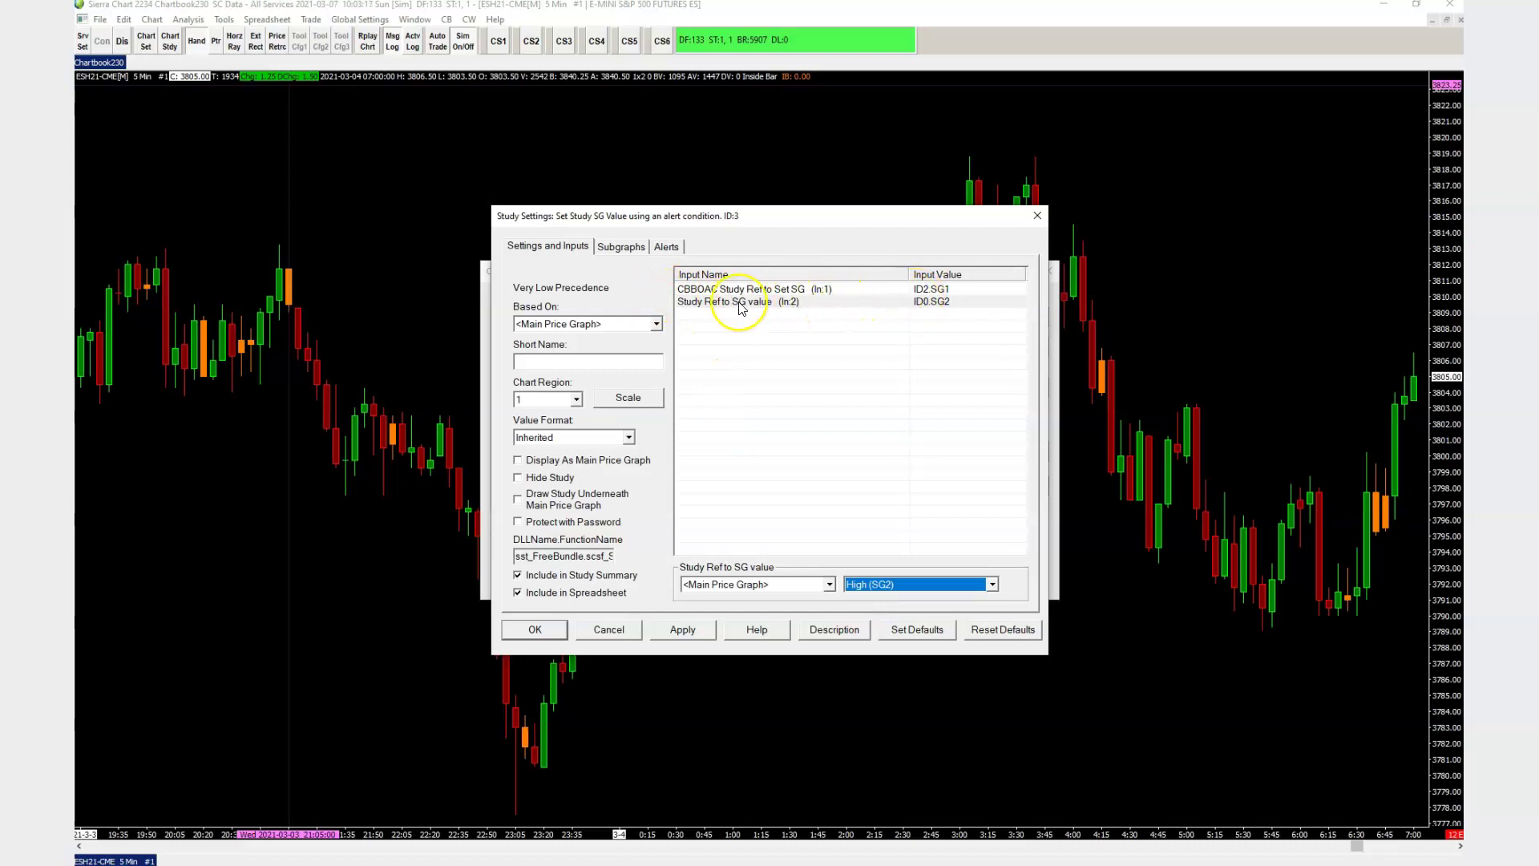
left_click(565, 360)
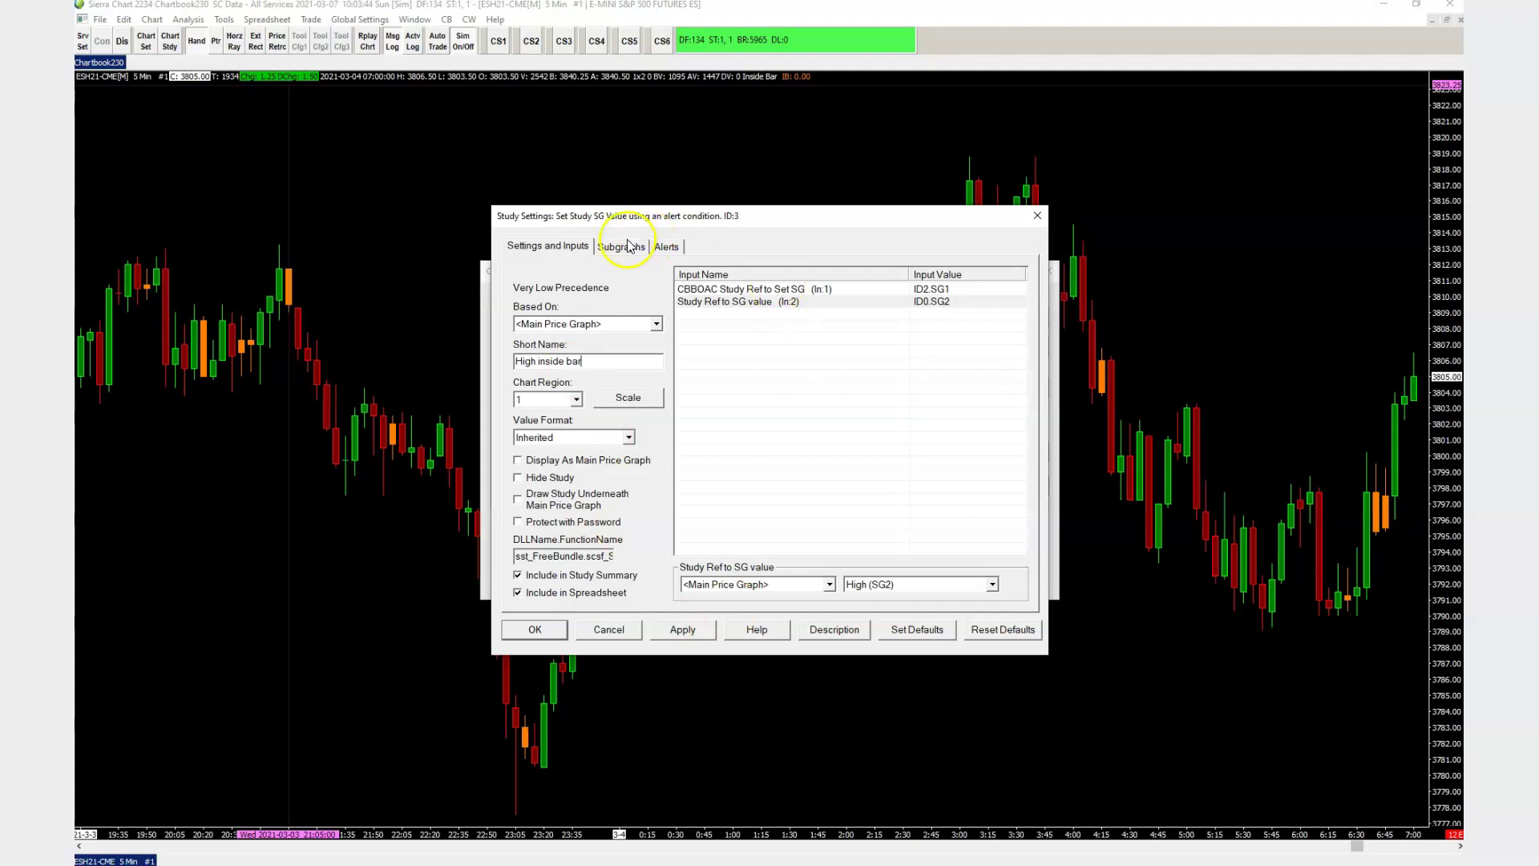
Set the SG value subgraph's draw style to Dash with width 2 and accept the High inside bar settings.
left_click(638, 249)
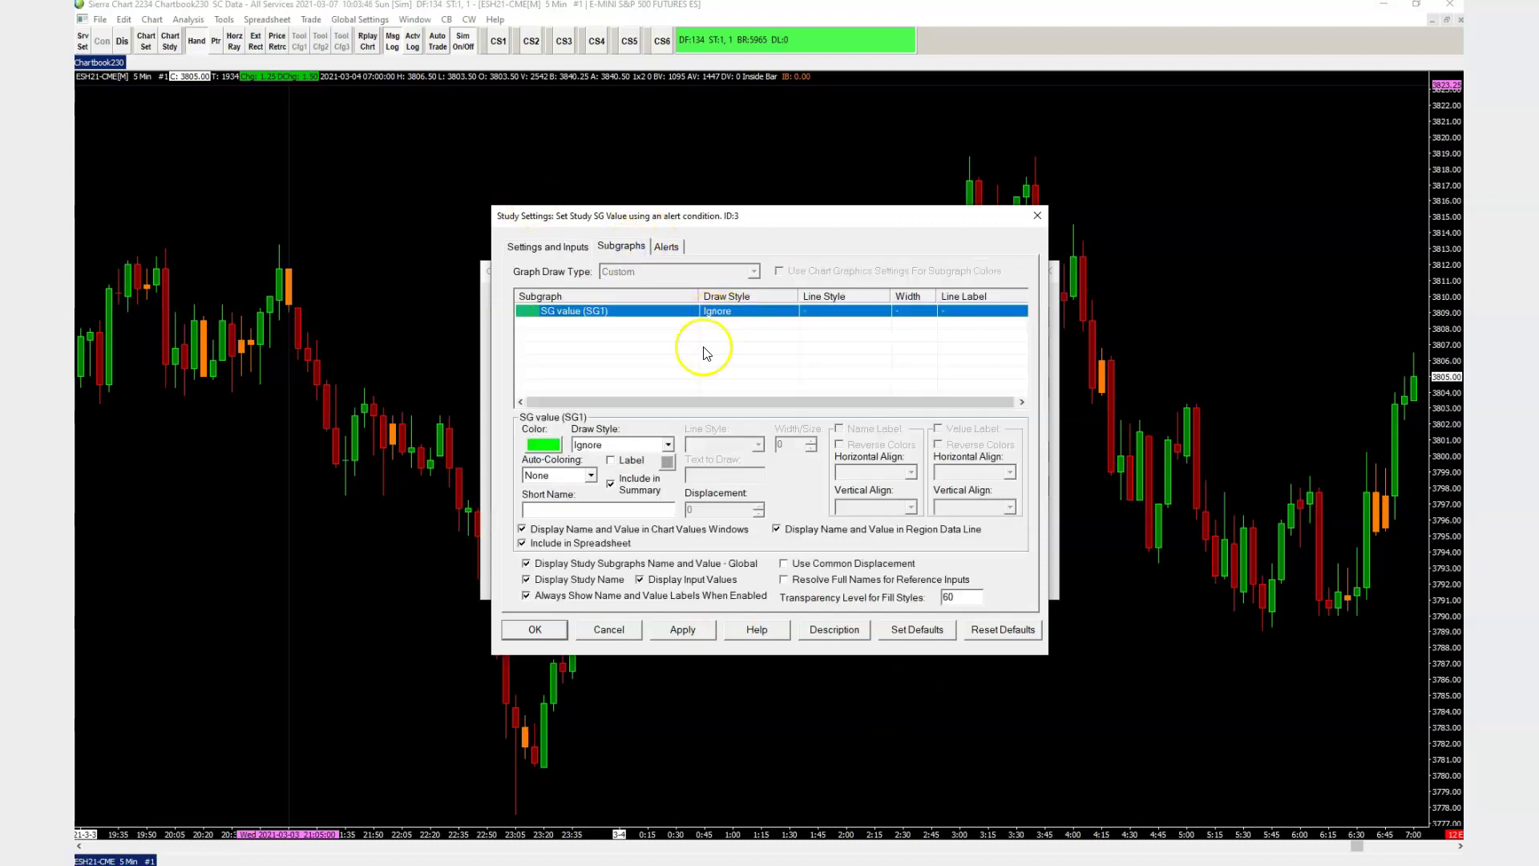
left_click(647, 443)
scroll(647, 443, "down", 3)
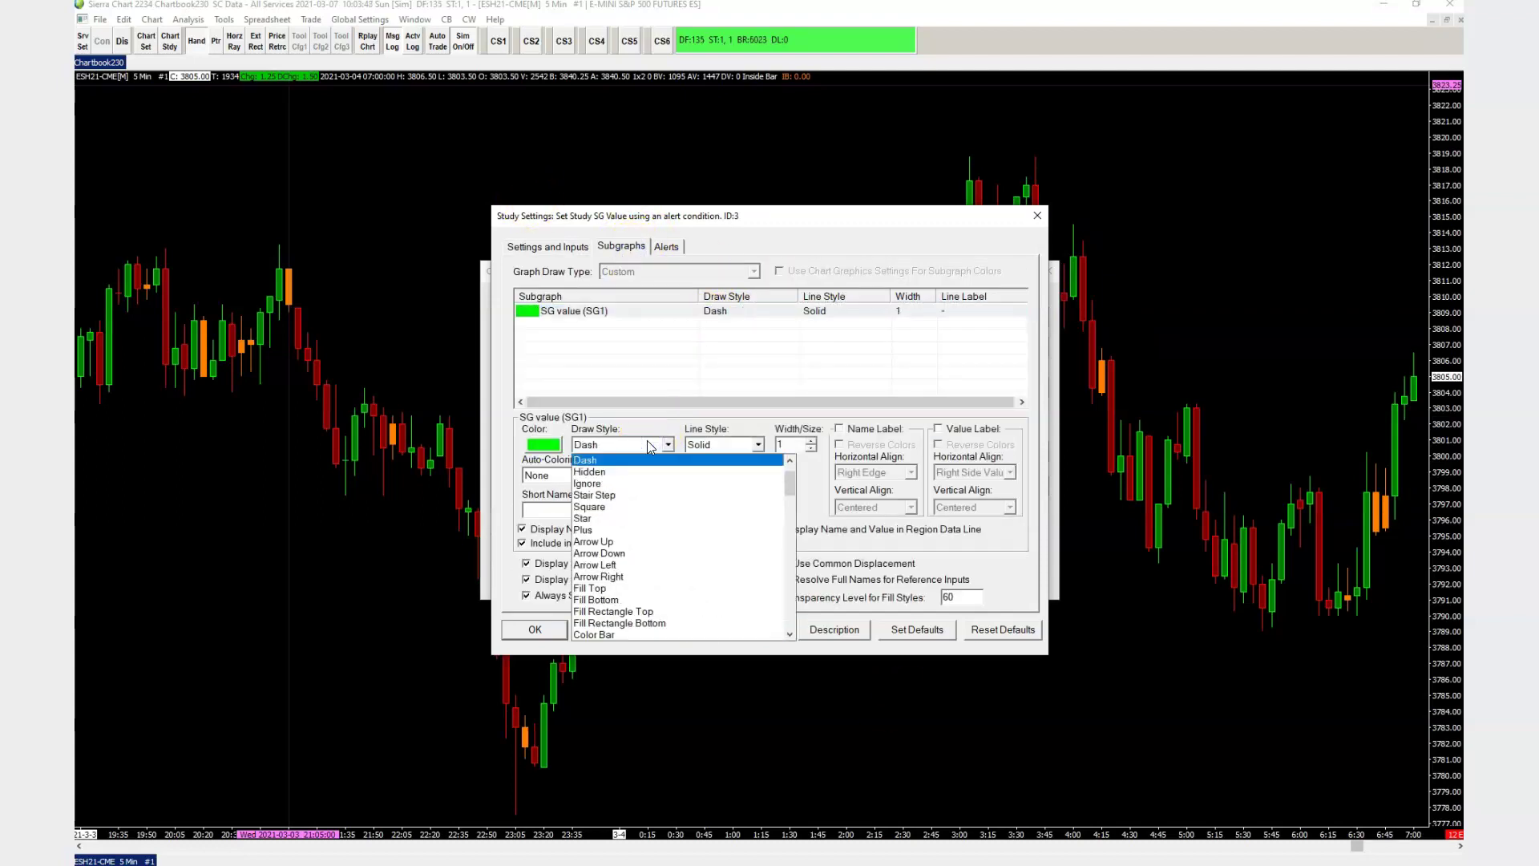
left_click(746, 460)
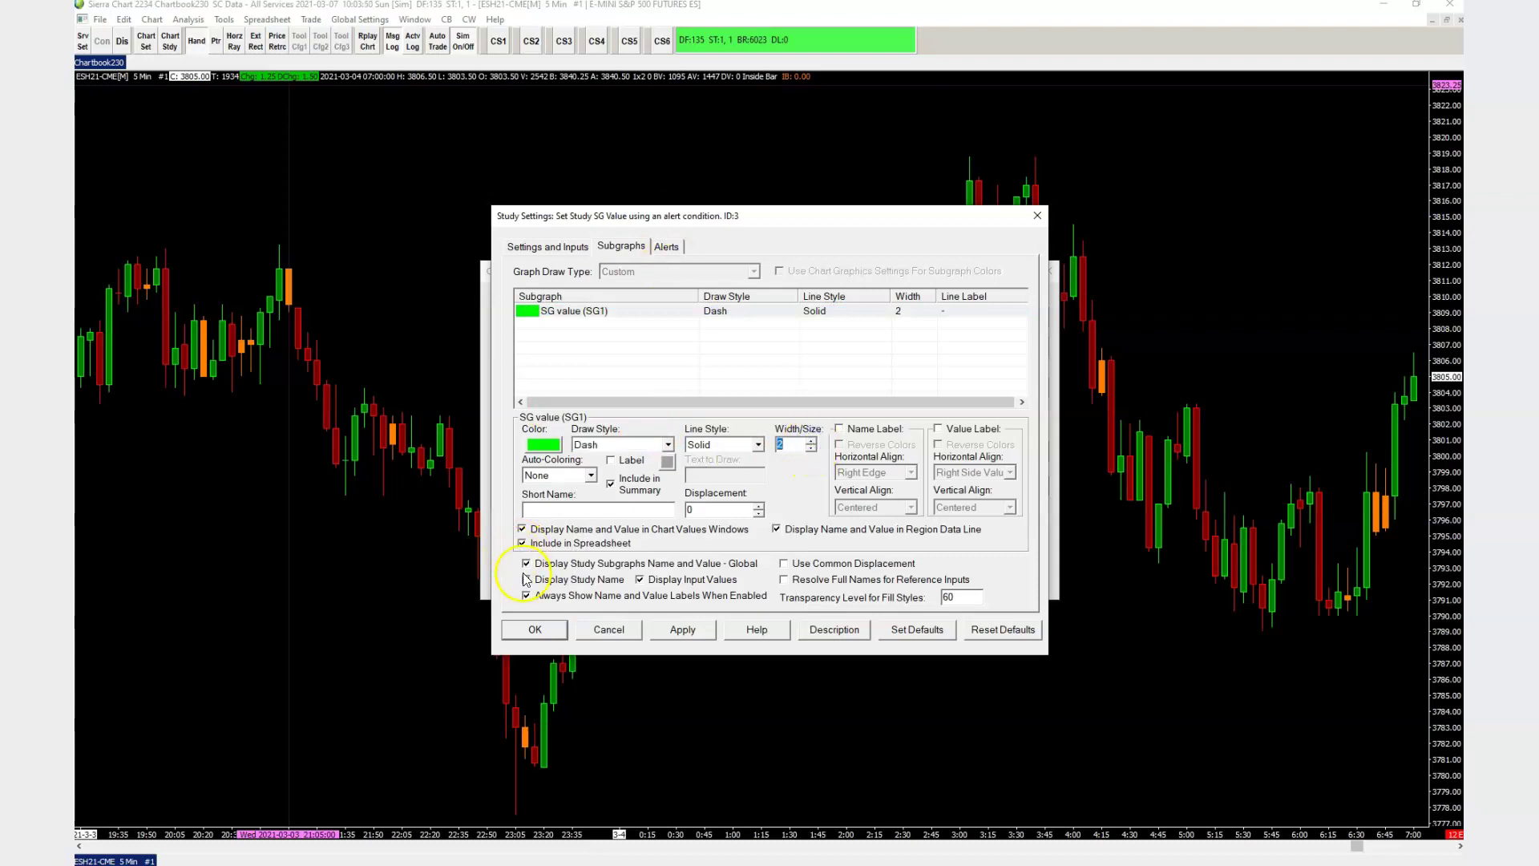
left_click(535, 629)
Duplicate the High inside bar study and change the copy's short name to "Low inside bar".
left_click(1009, 450)
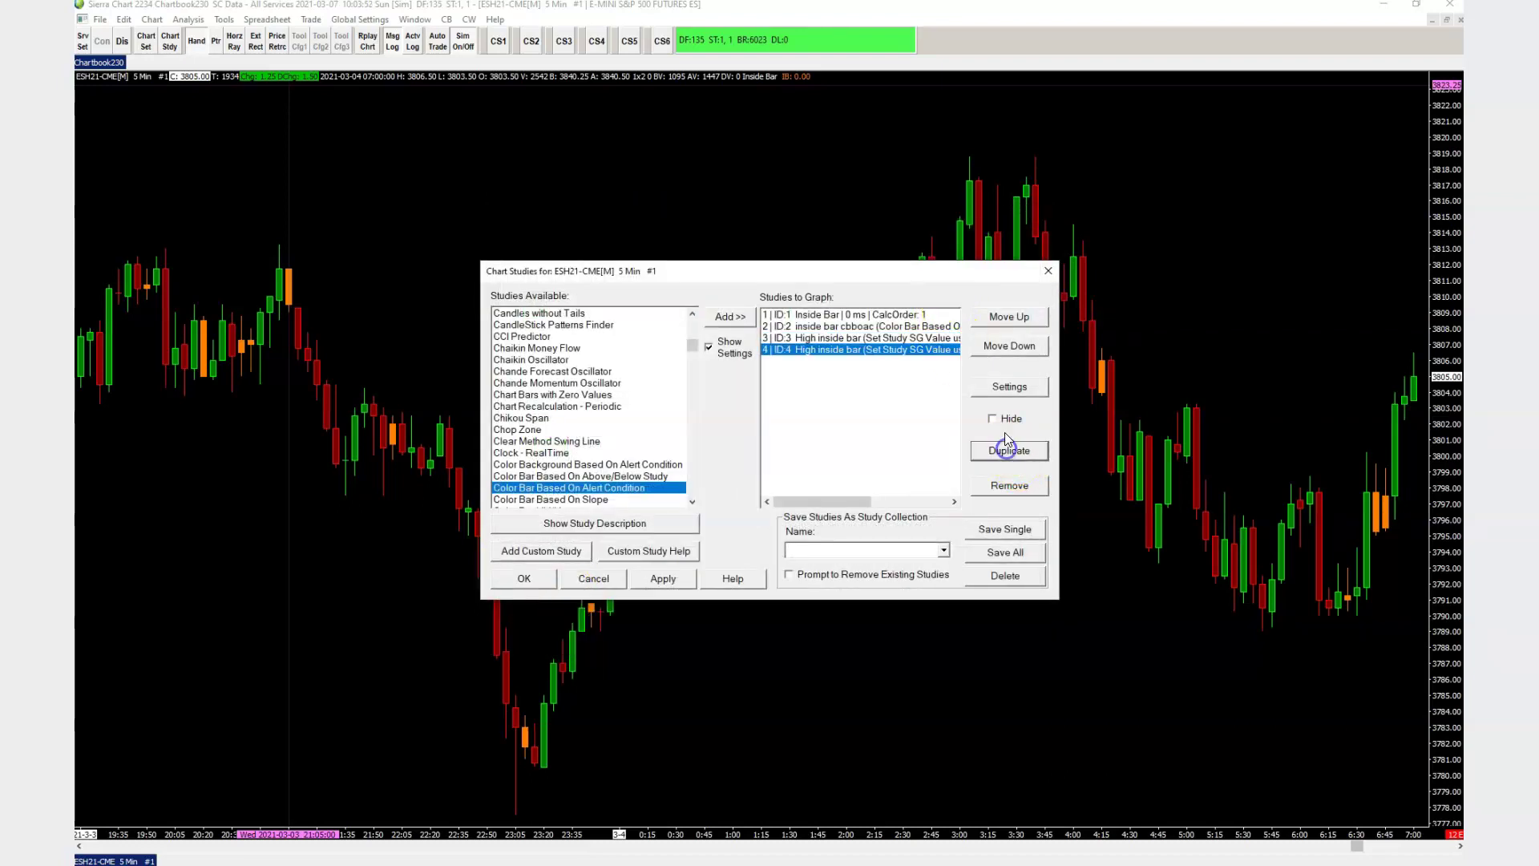
left_click(1010, 386)
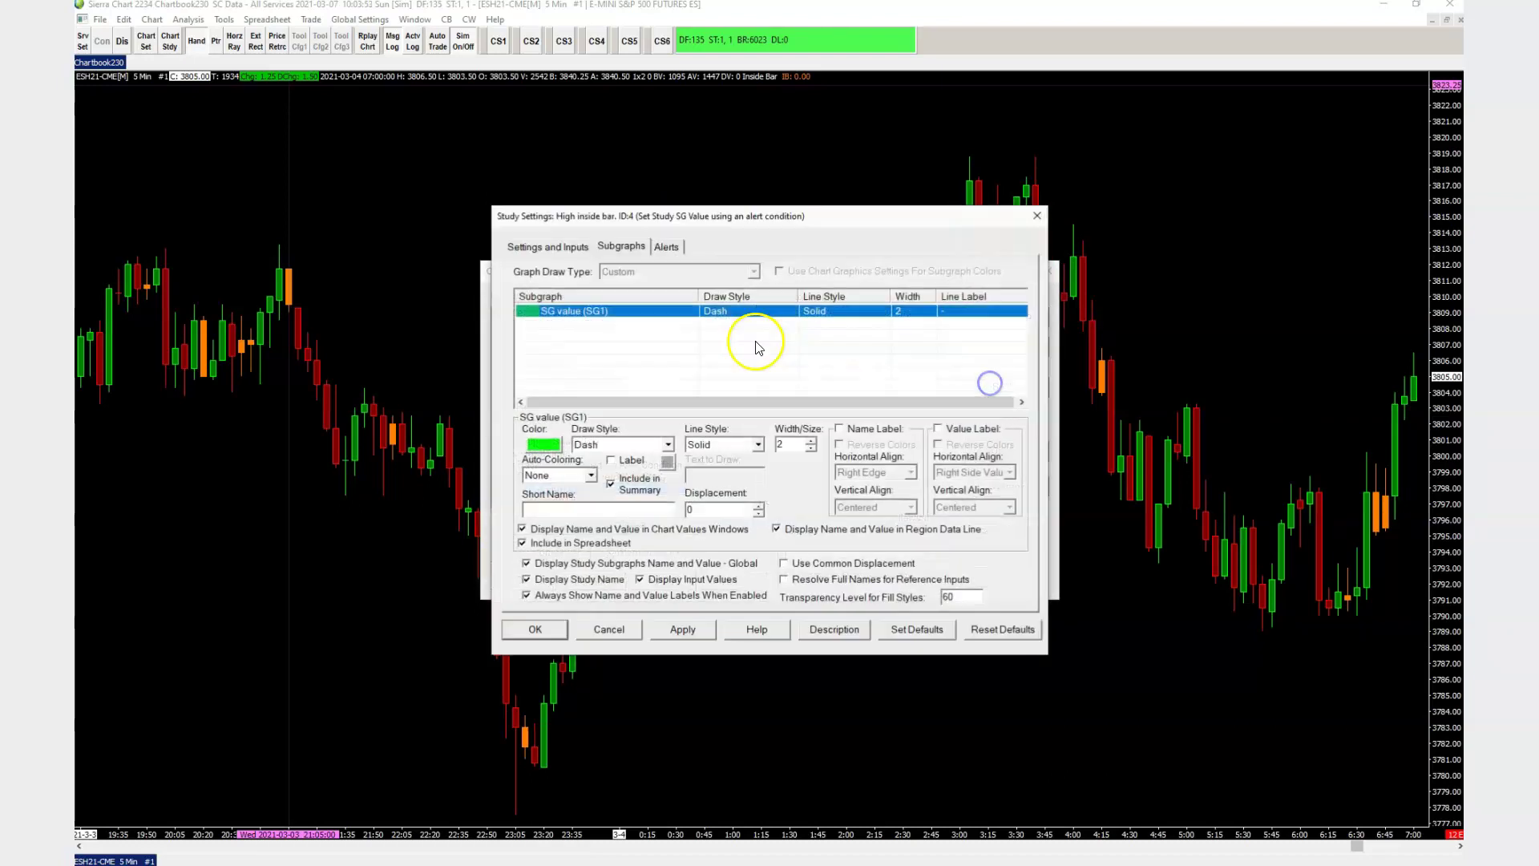
left_click(563, 247)
double_click(526, 362)
key("Delete")
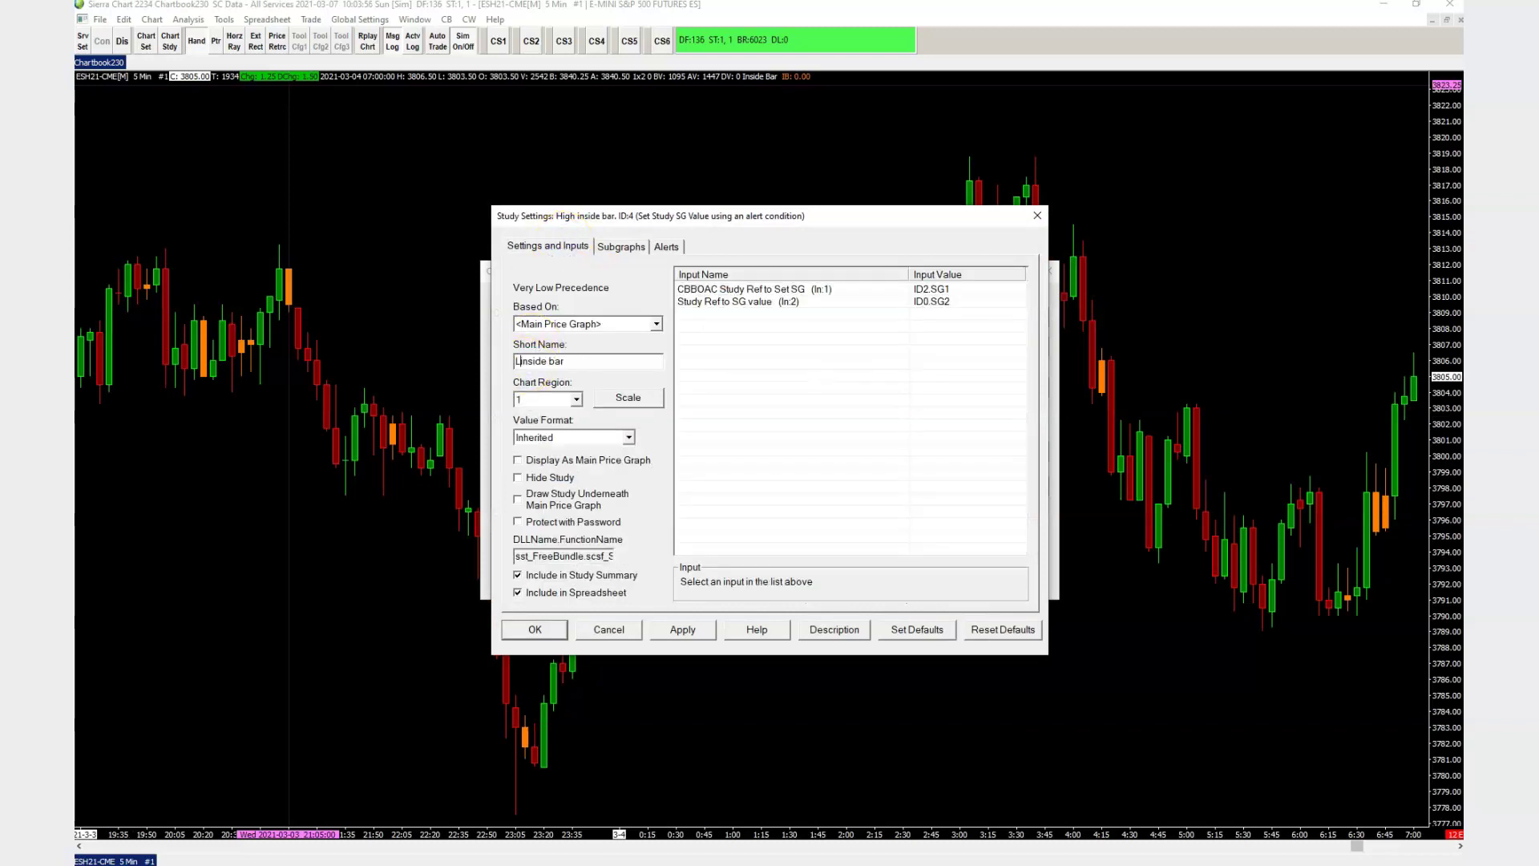
Set the duplicated study's Study Ref to SG value to the main price graph's Low (SG3) and accept its settings.
left_click(932, 301)
left_click(877, 584)
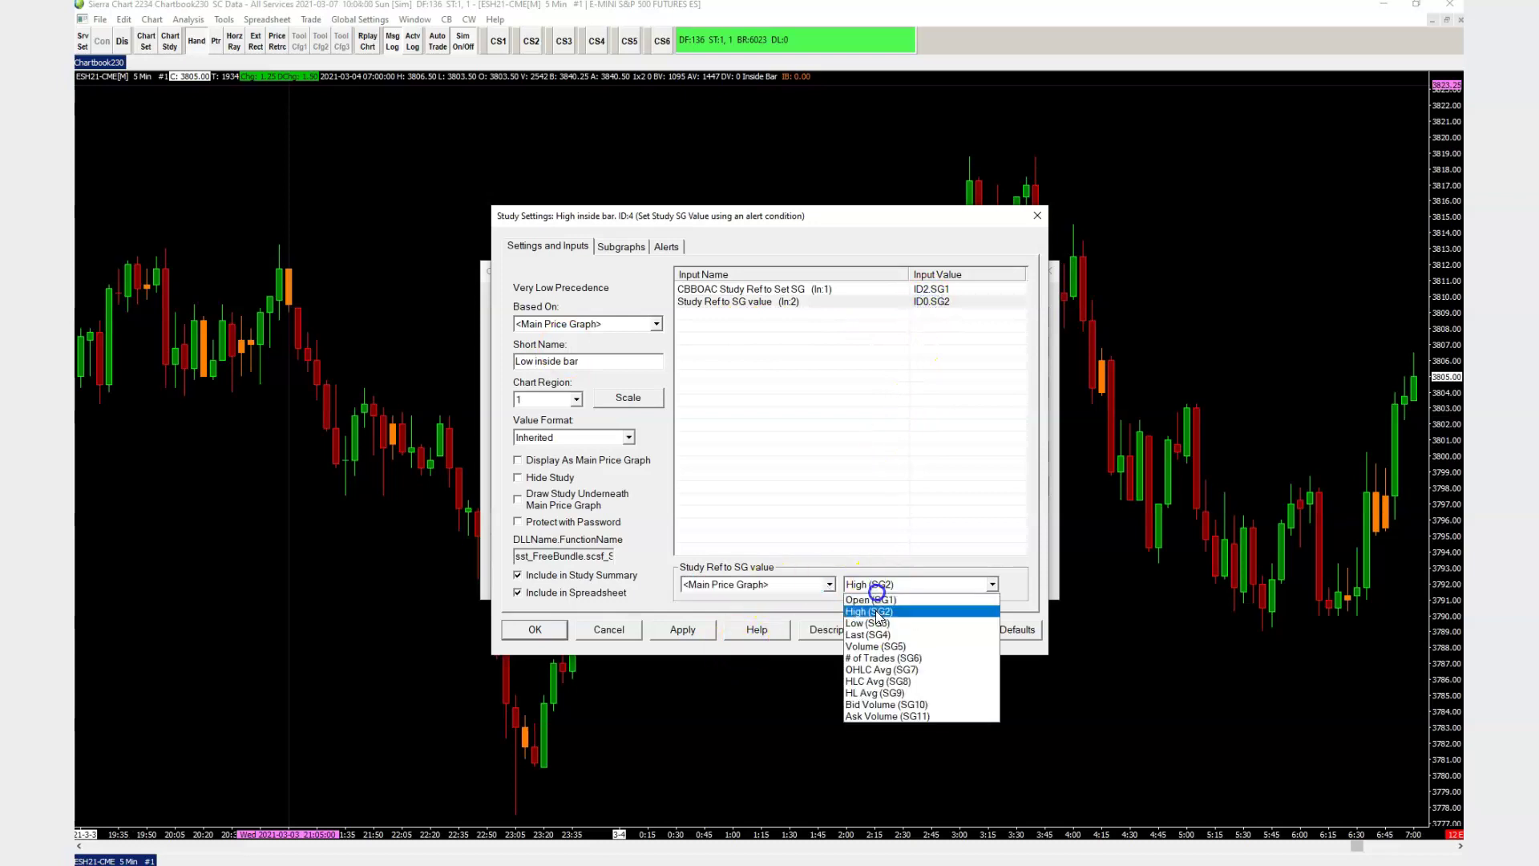
left_click(874, 618)
left_click(535, 629)
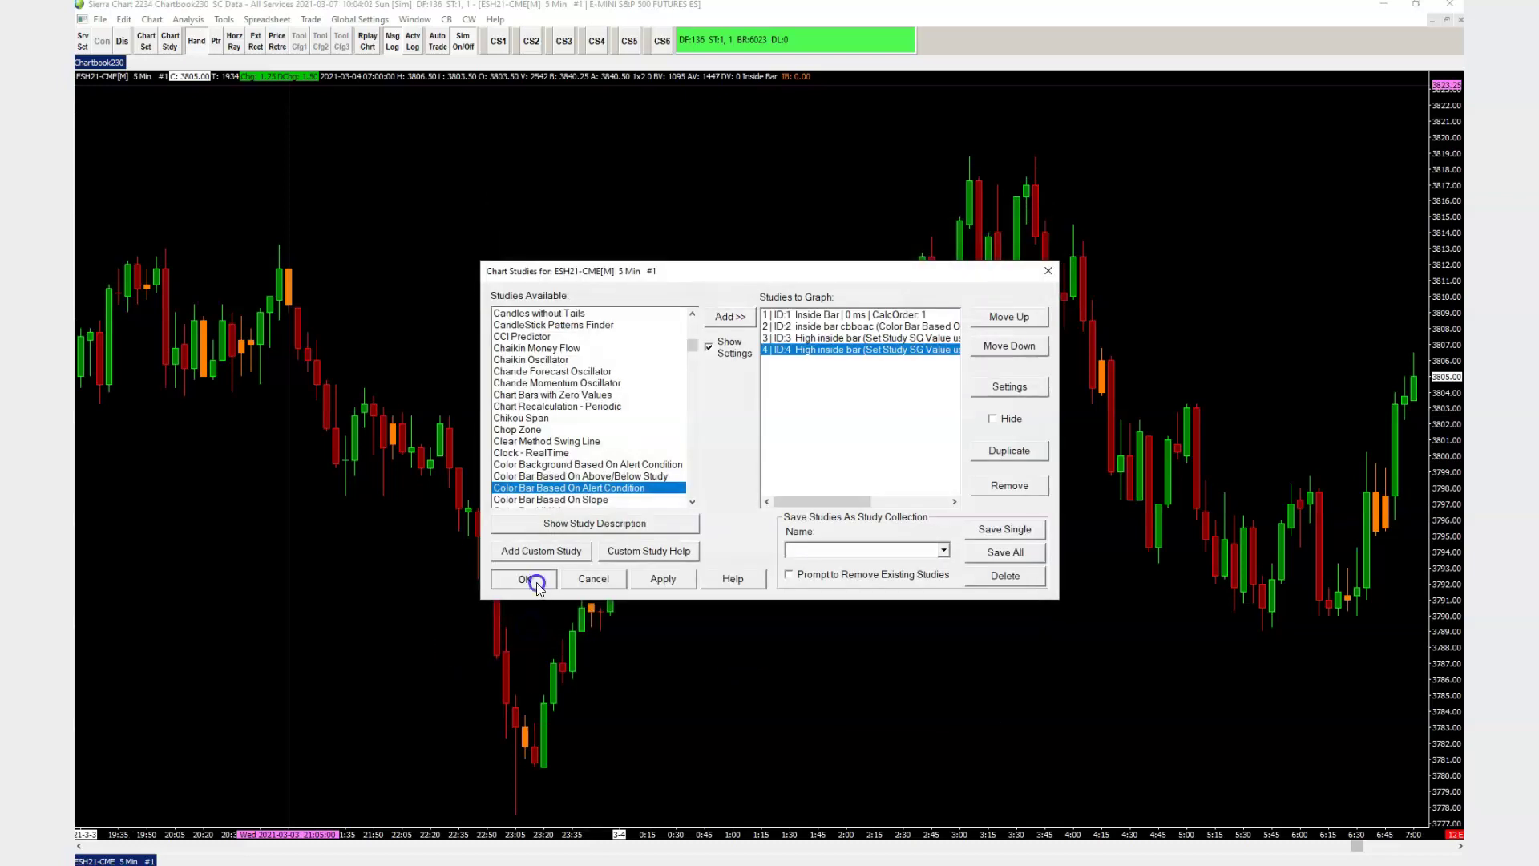
Apply the configured studies to the chart and inspect the high and low extension lines of the inside bars.
left_click(526, 579)
scroll(826, 657, "down", 5)
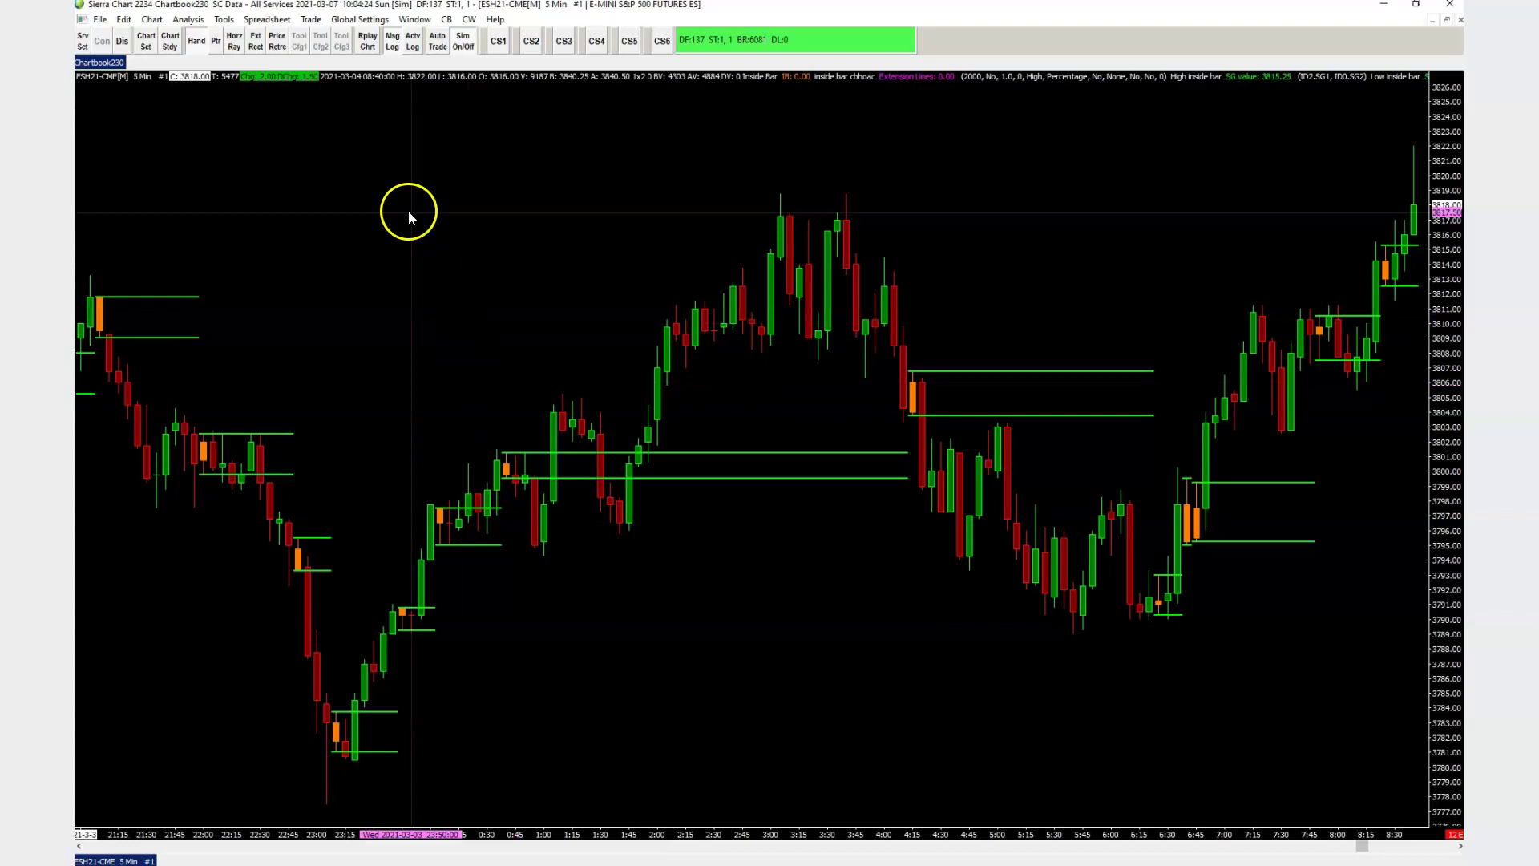
left_click(194, 43)
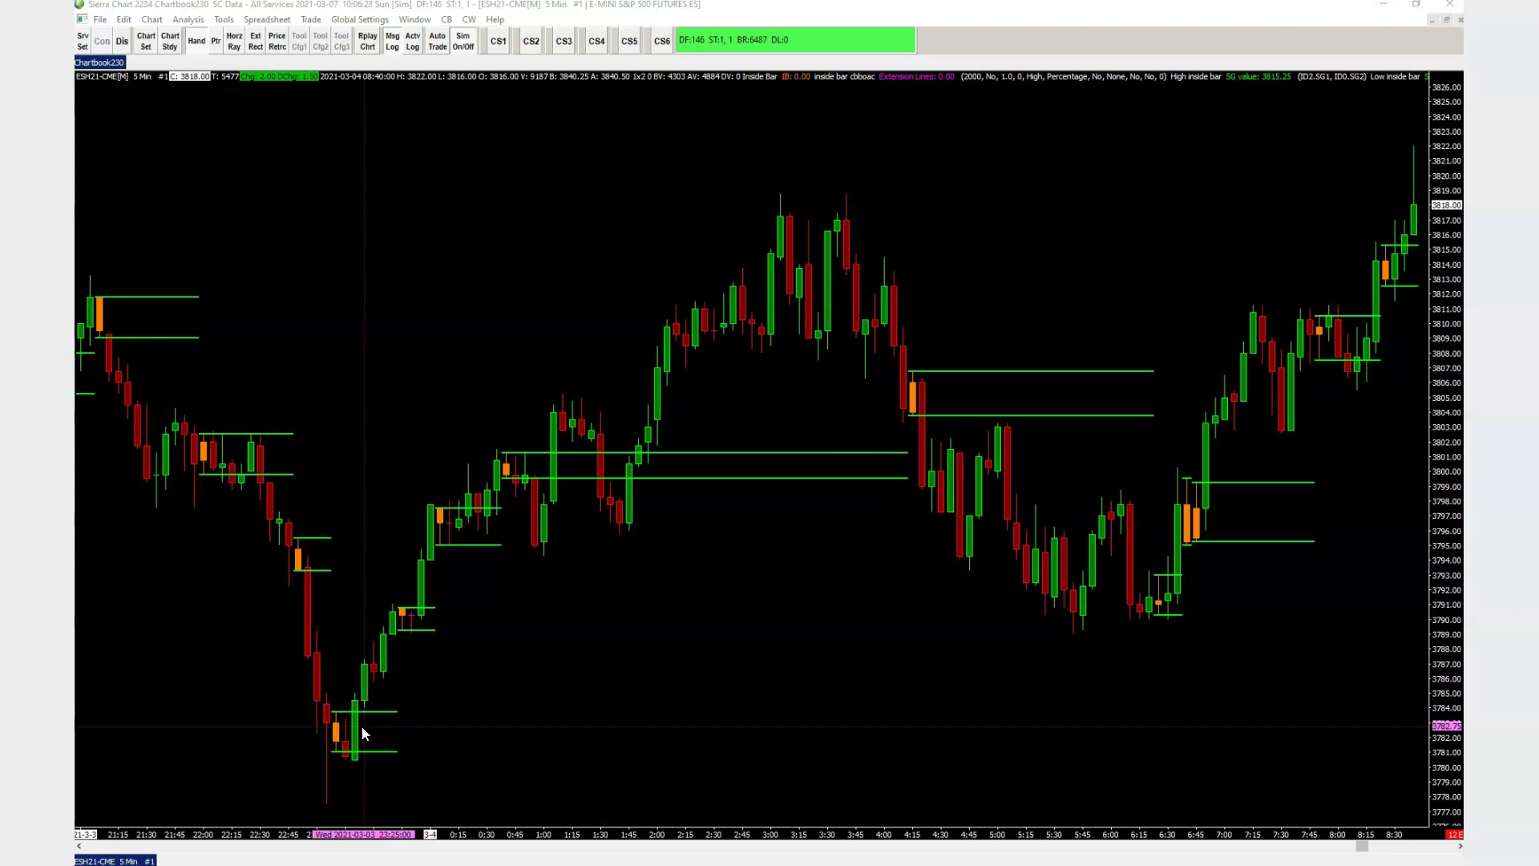
left_click(337, 715)
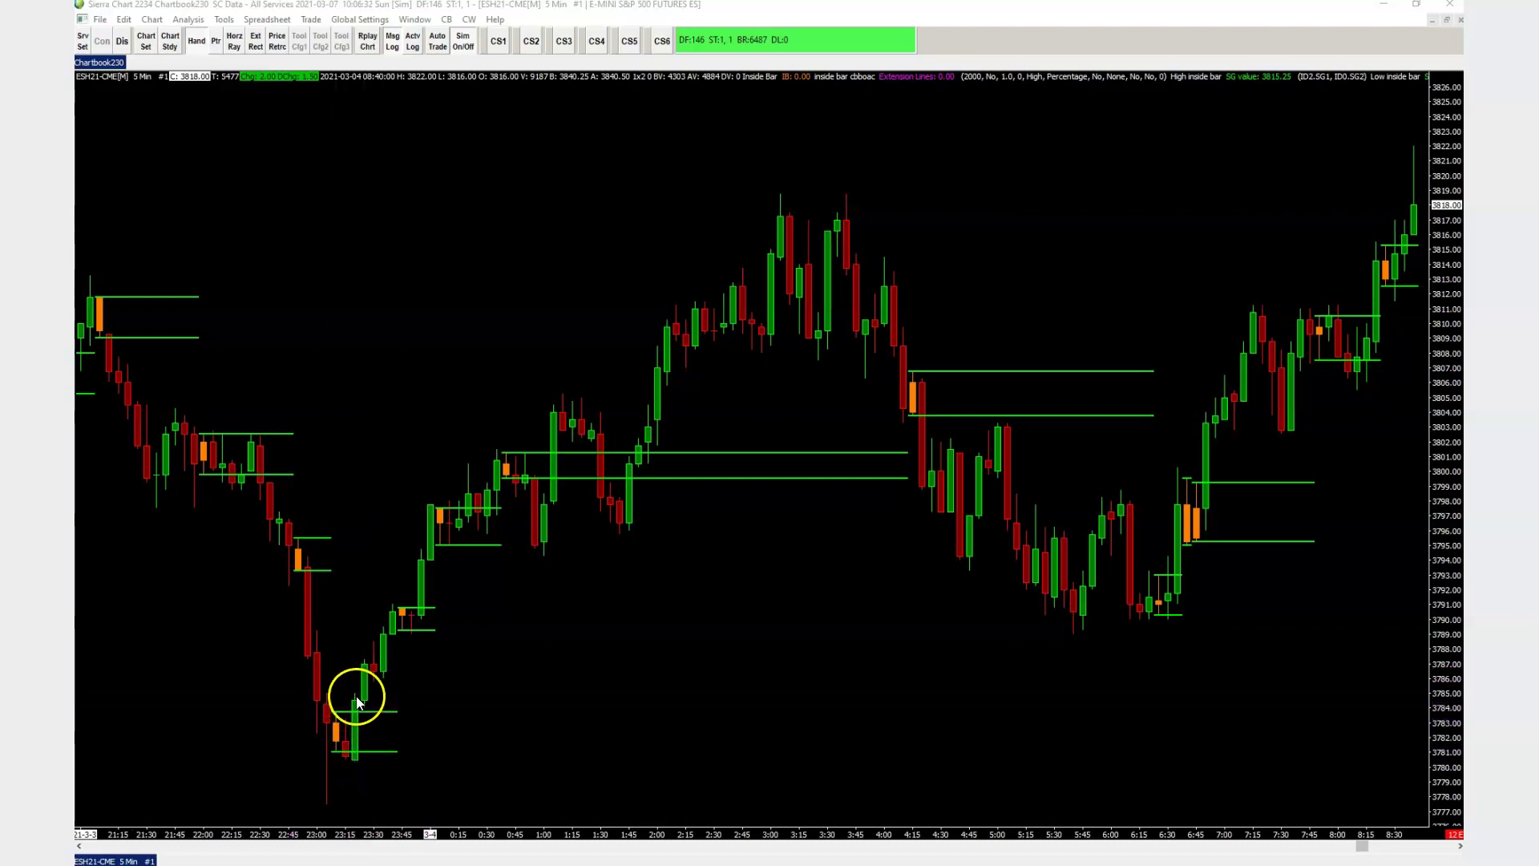
Add another Color Bar Based On Alert Condition study to the chart and enter its alert condition formula.
left_click(170, 41)
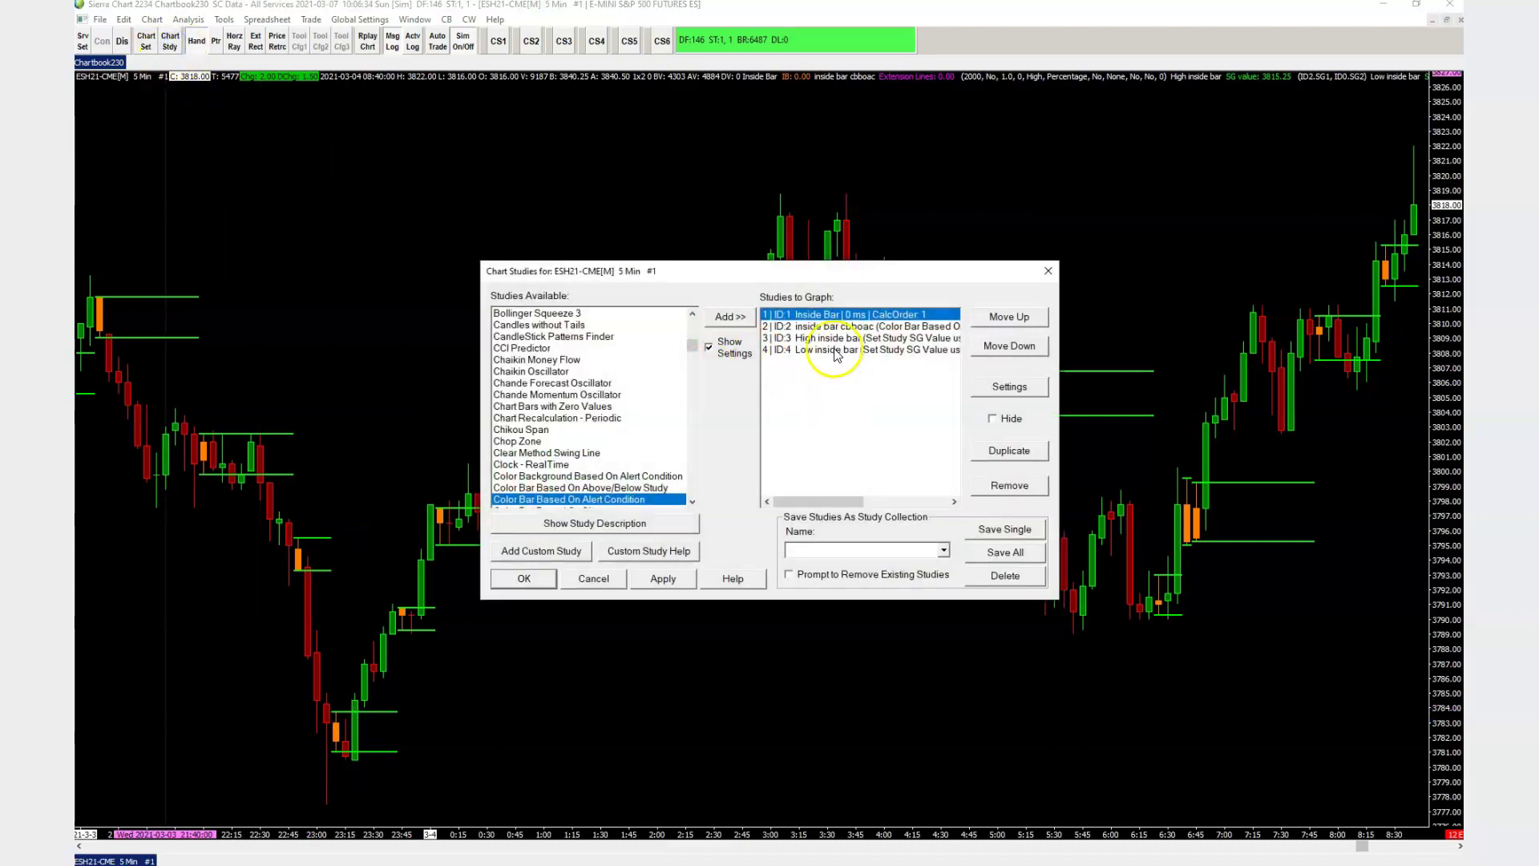
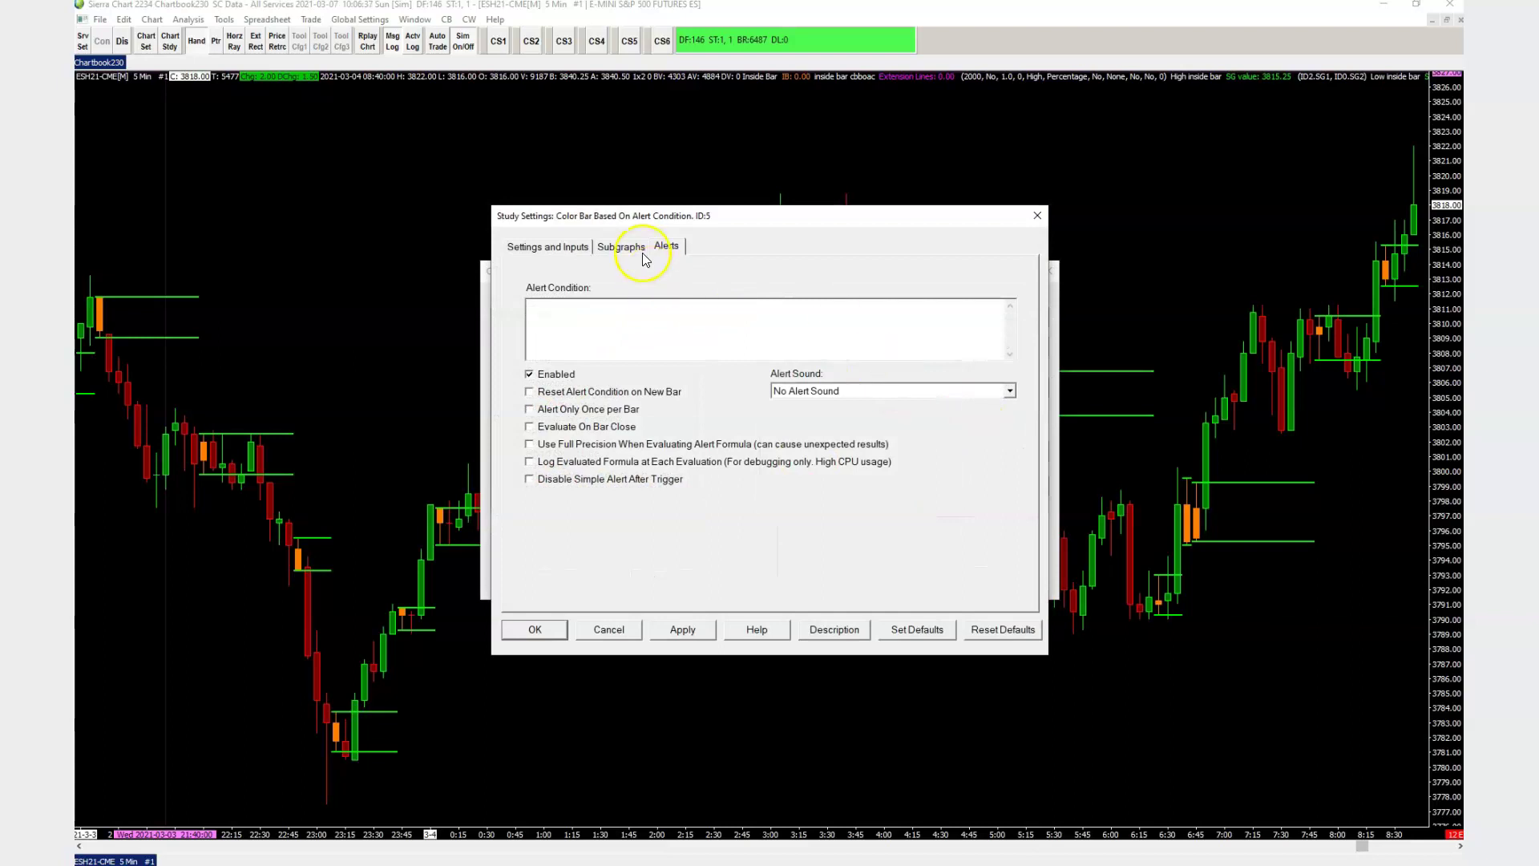
left_click_drag(667, 216, 802, 412)
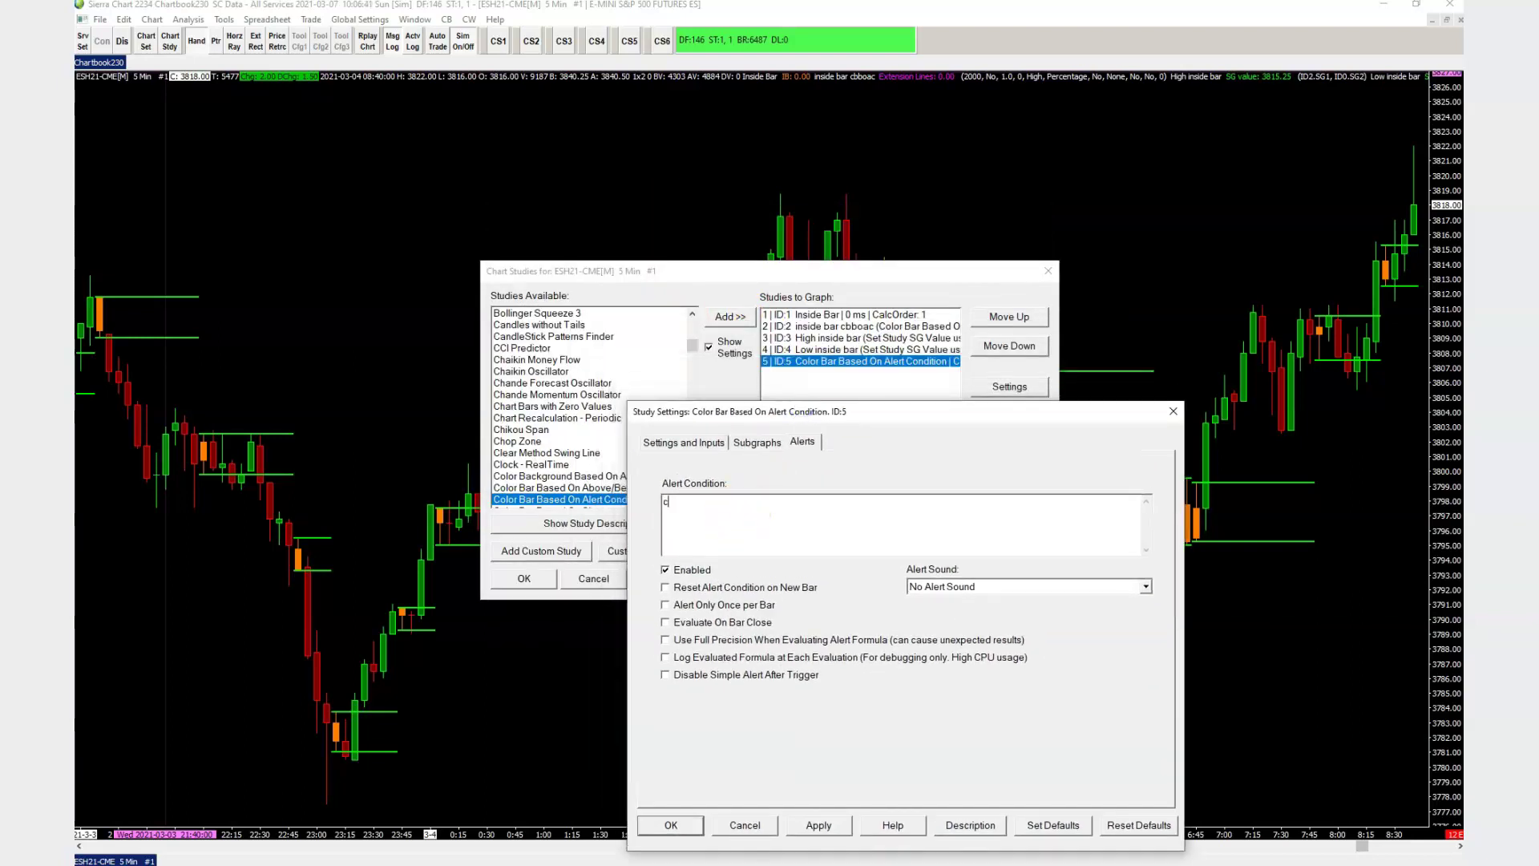
type("ombe")
Set the draw style of the new study's Color Bar (SG1) subgraph to Arrow Up.
left_click(756, 443)
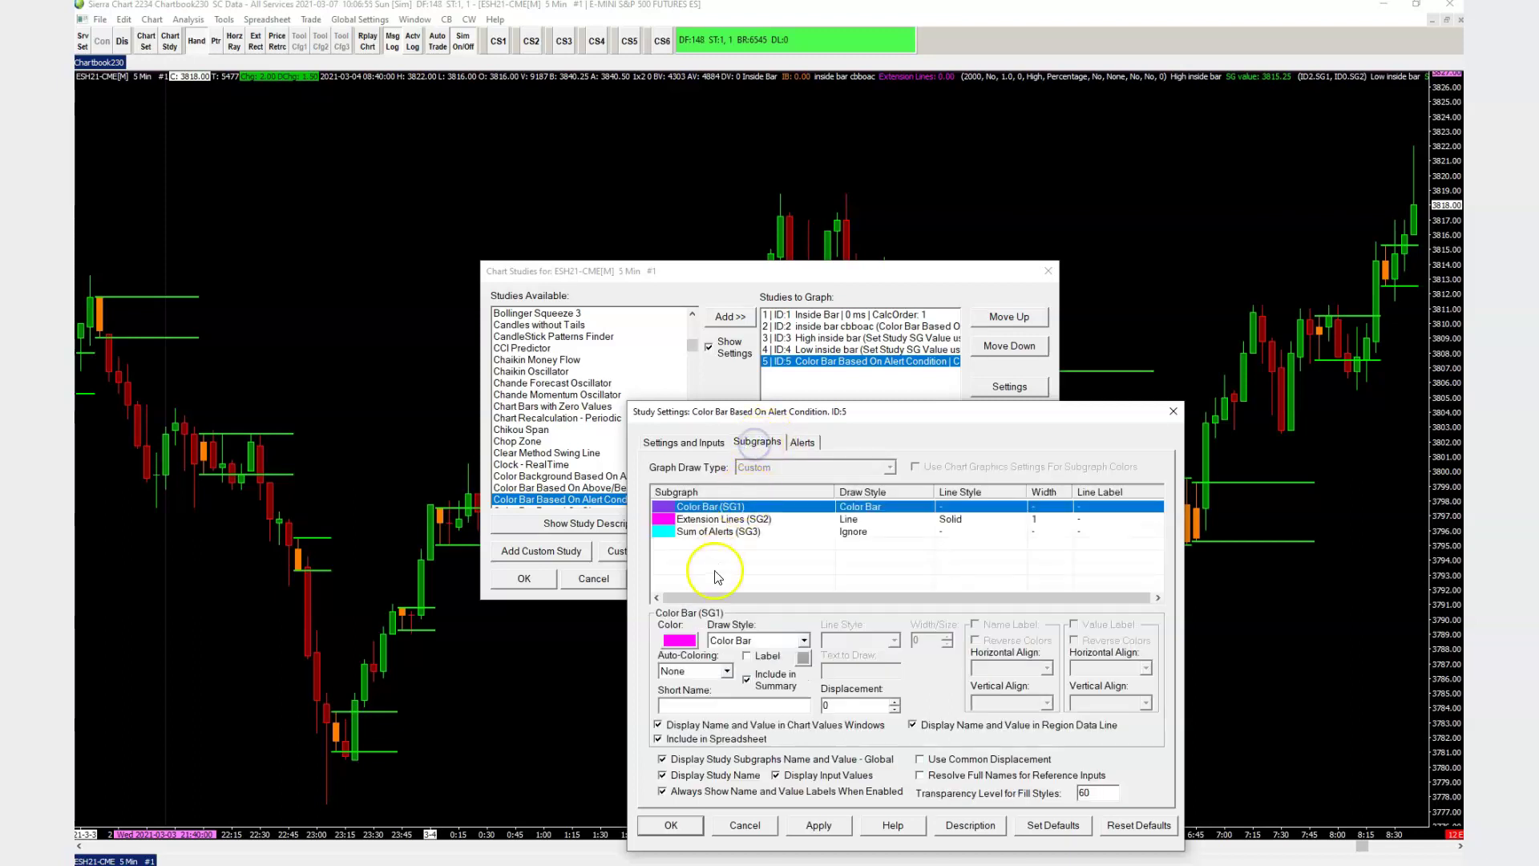
left_click(720, 642)
scroll(720, 641, "down", 10)
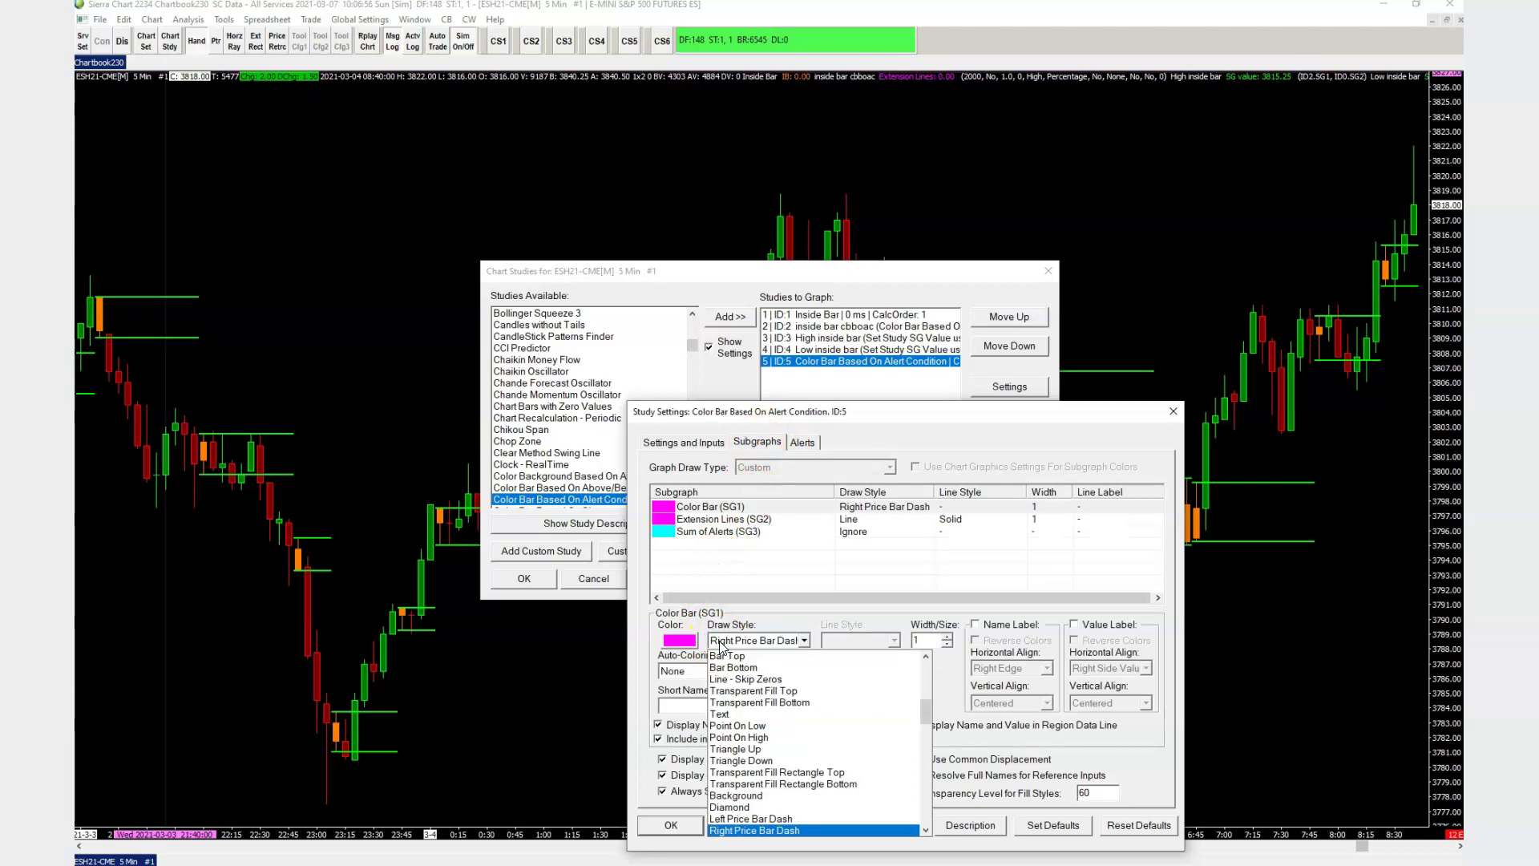
scroll(720, 646, "up", 10)
left_click(725, 664)
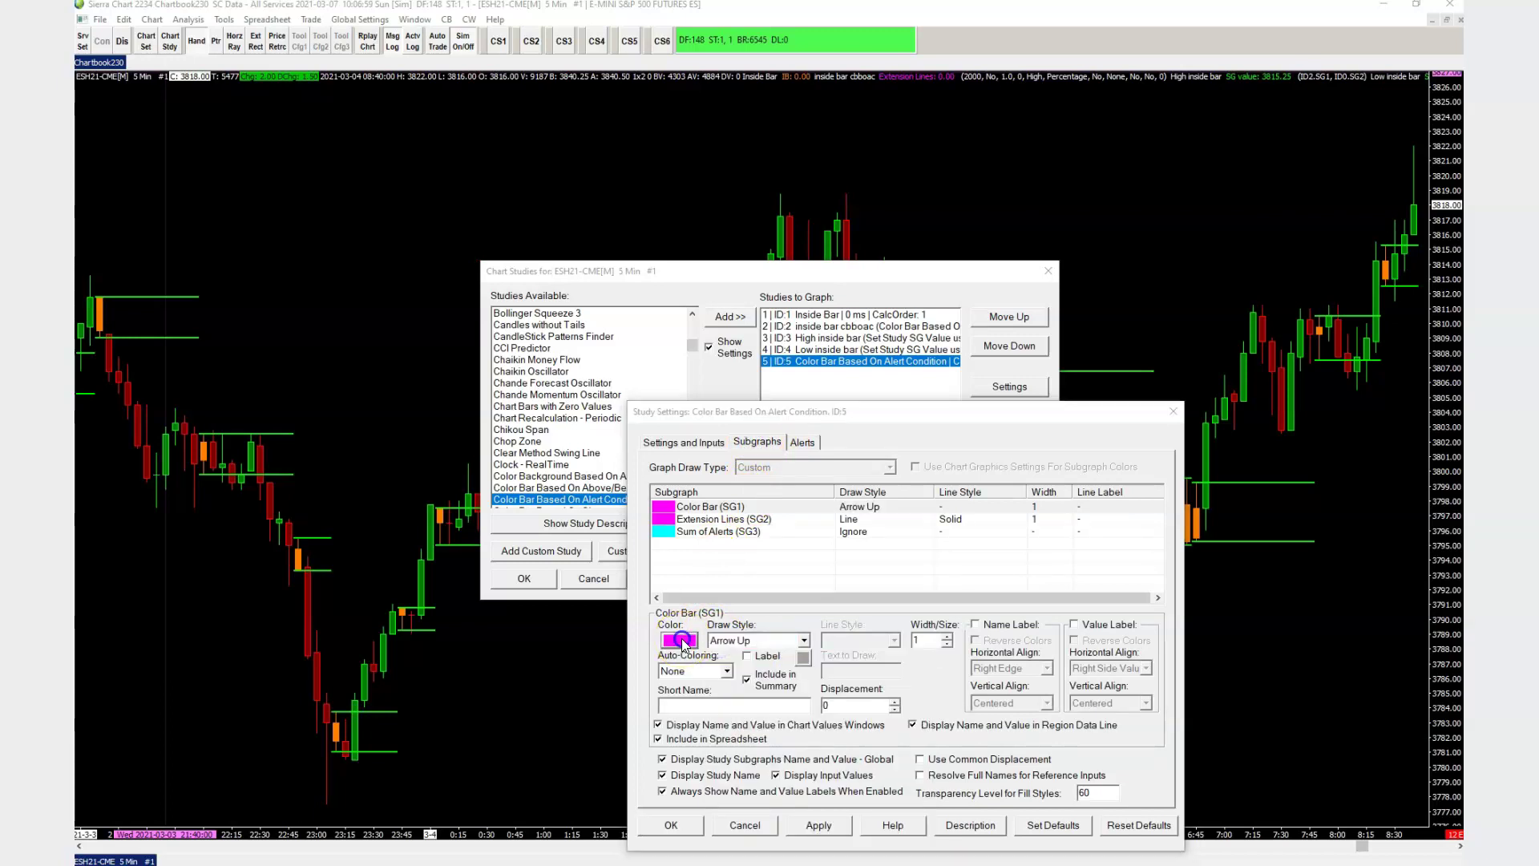
Color the Color Bar (SG1) arrows blue (RGB 0, 128, 255) and set their size to 3.
left_click(679, 640)
left_click(852, 551)
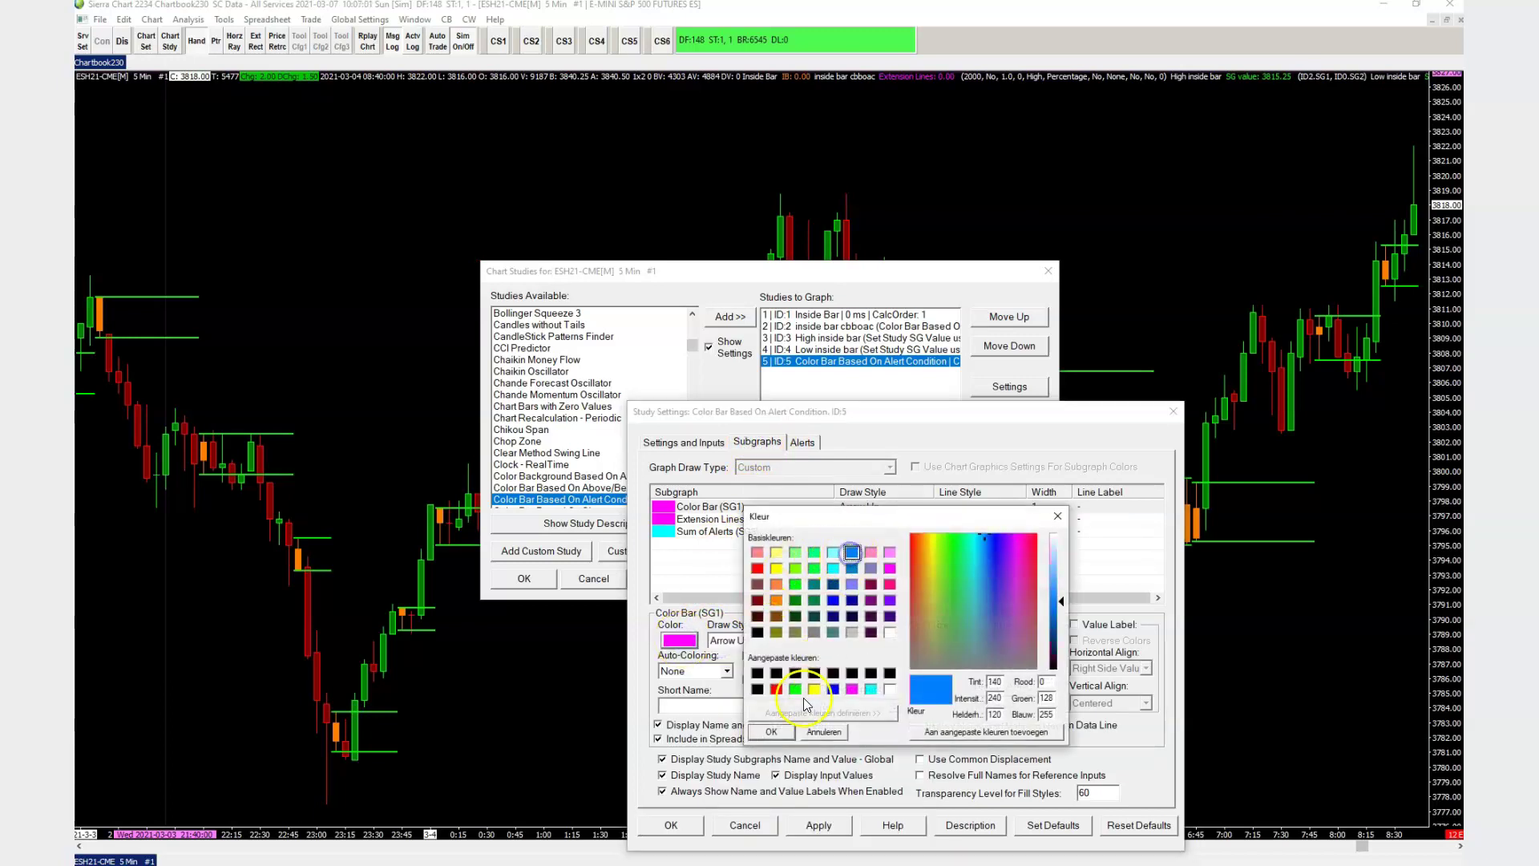
left_click(771, 731)
left_click(948, 635)
left_click(948, 635)
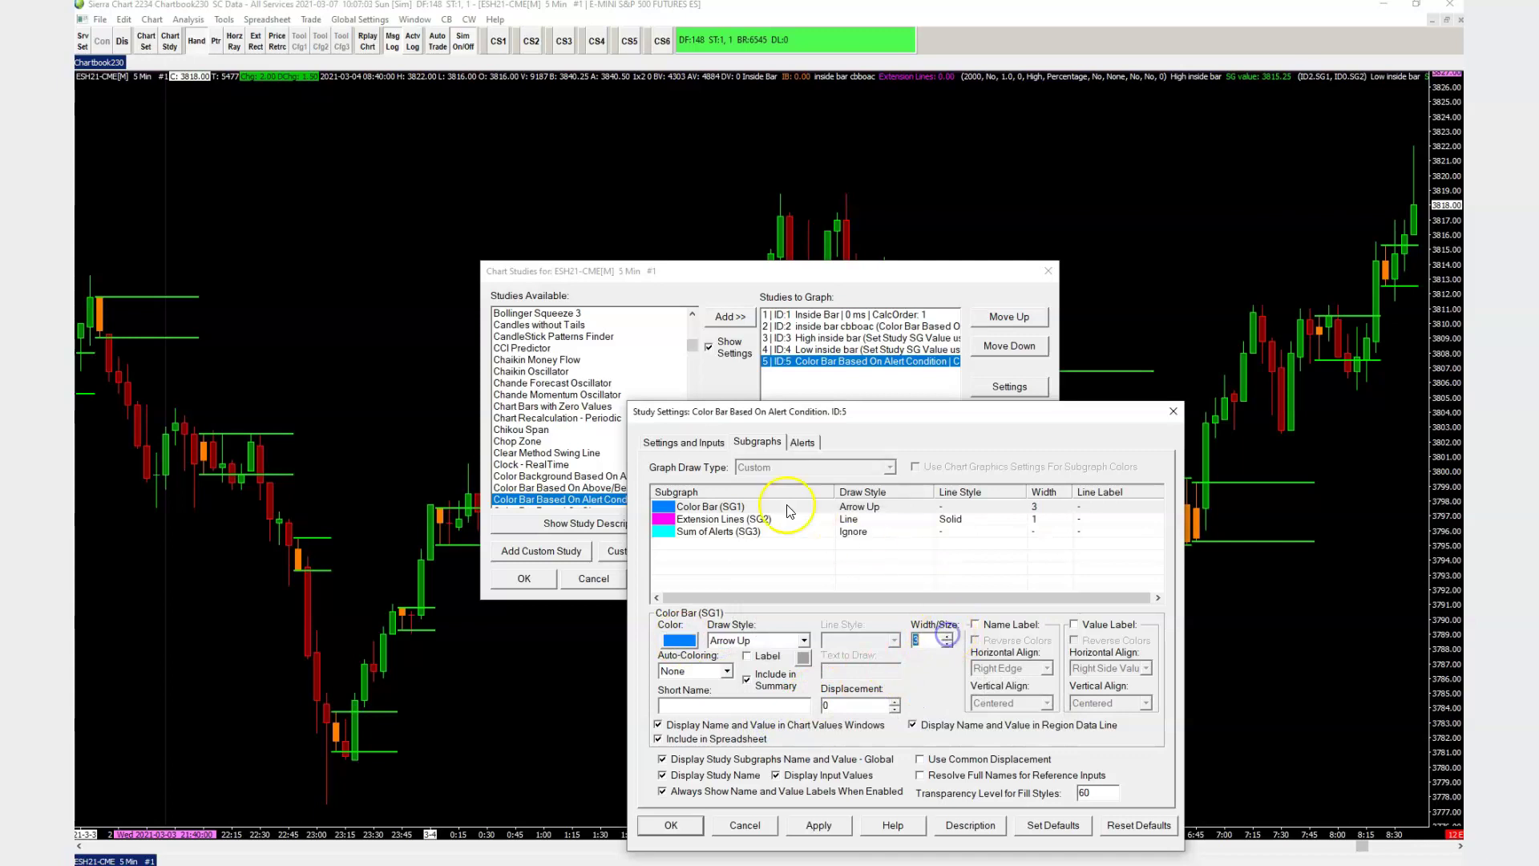
Set the study's Output When Condition True input to Use Input Data and its Input Data to Low.
left_click(694, 442)
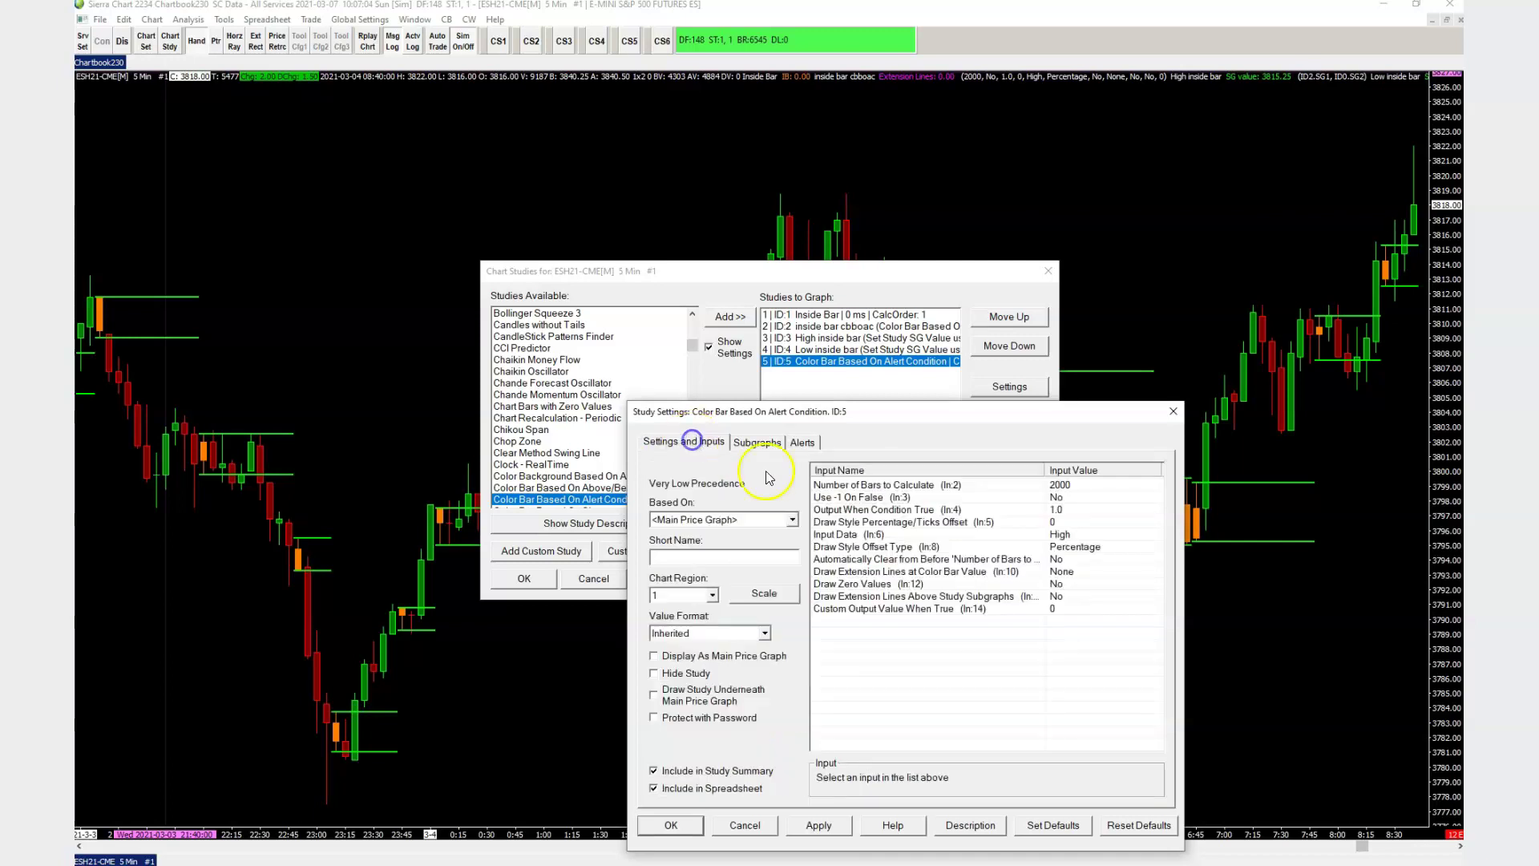
left_click(1052, 510)
left_click(870, 782)
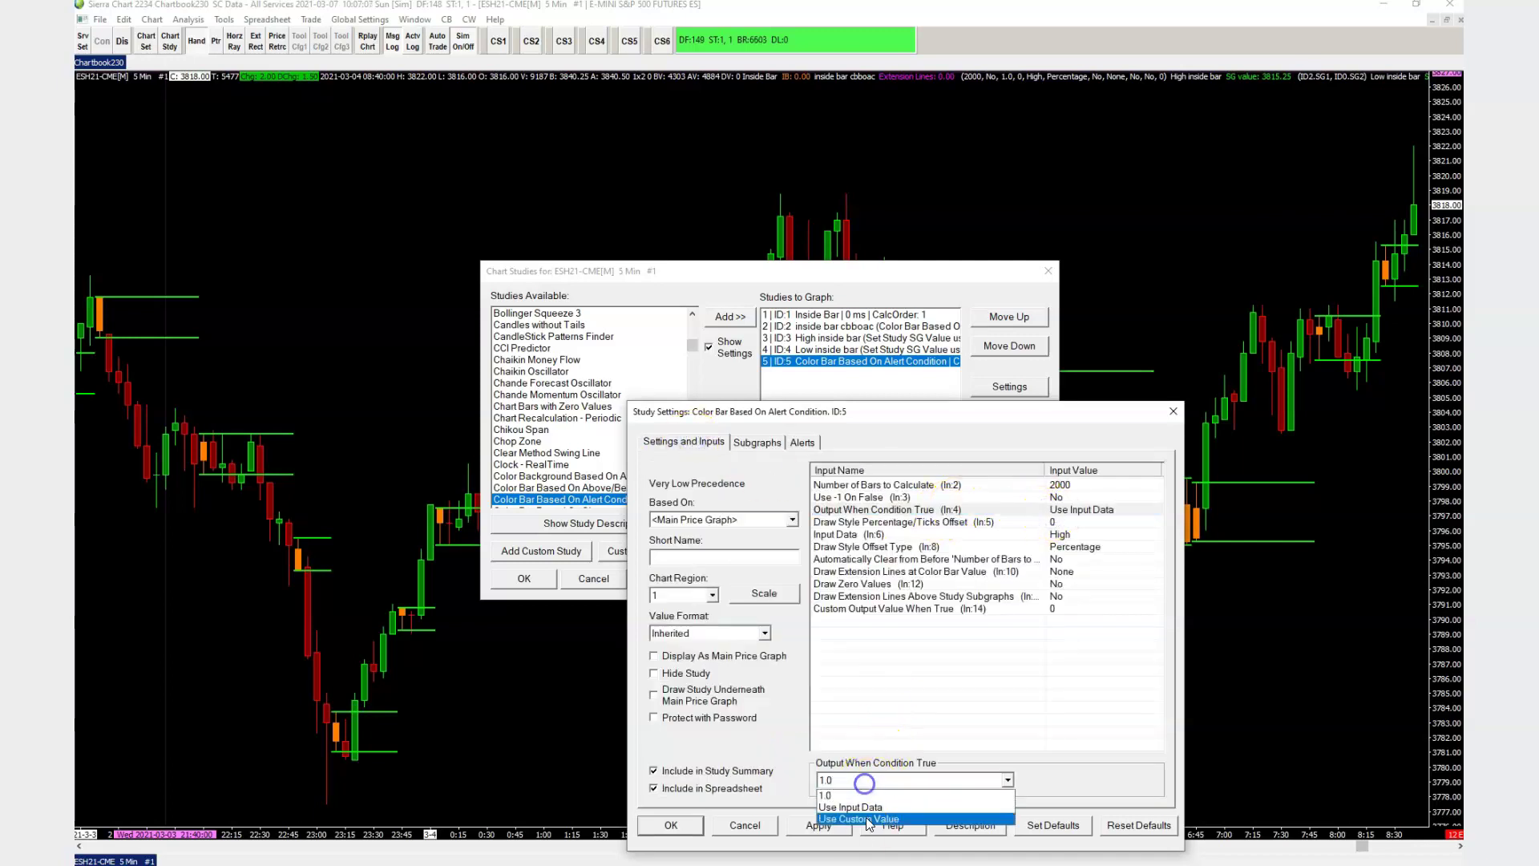
left_click(862, 807)
left_click(1068, 532)
left_click(882, 780)
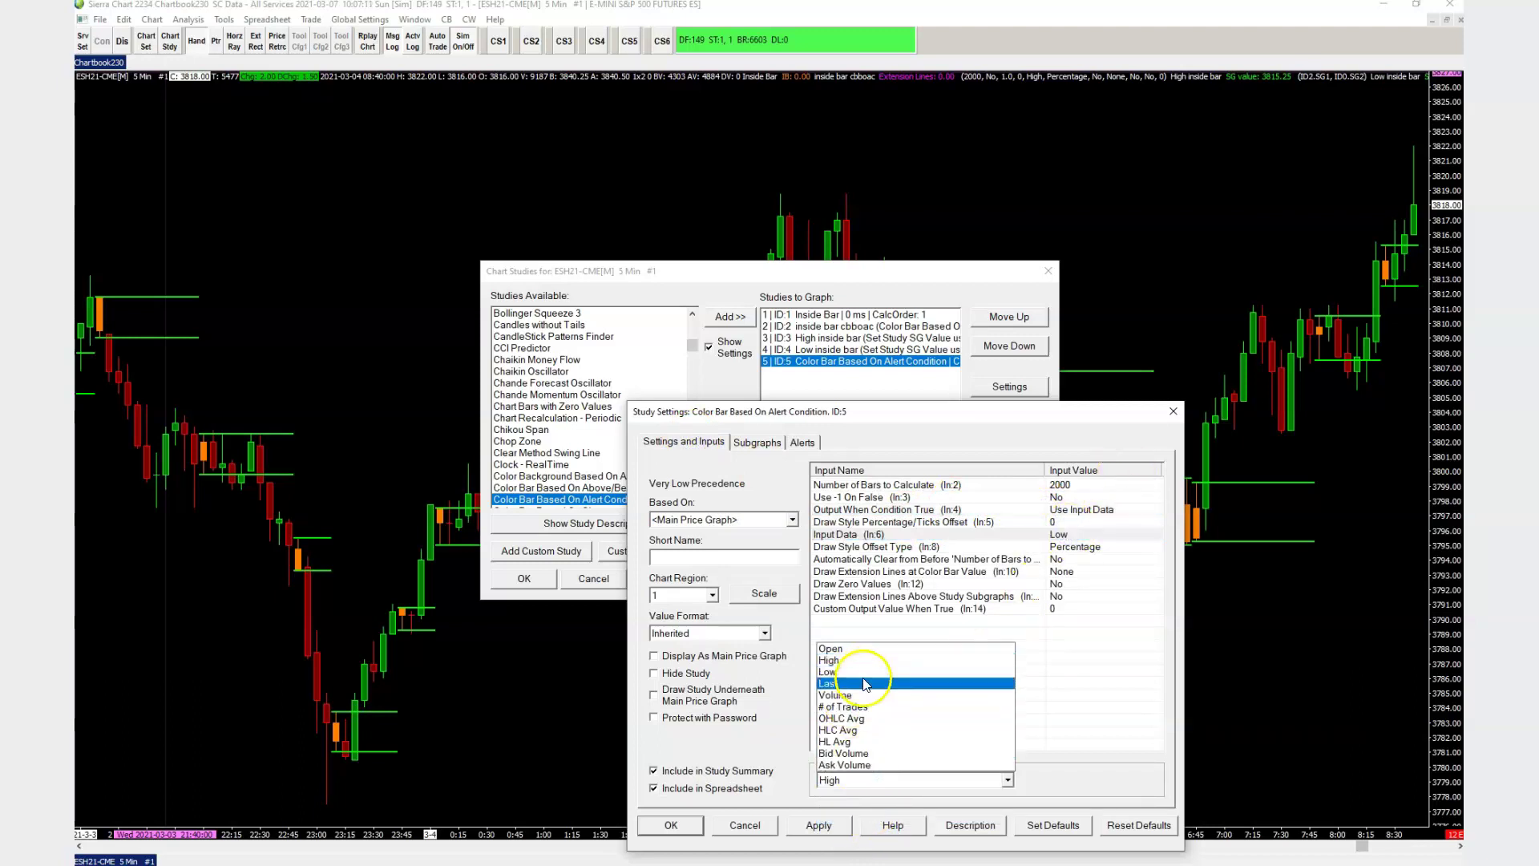
left_click(867, 670)
Set the draw style offset to -3 with offset type Number of Ticks and accept the study settings.
left_click(1062, 522)
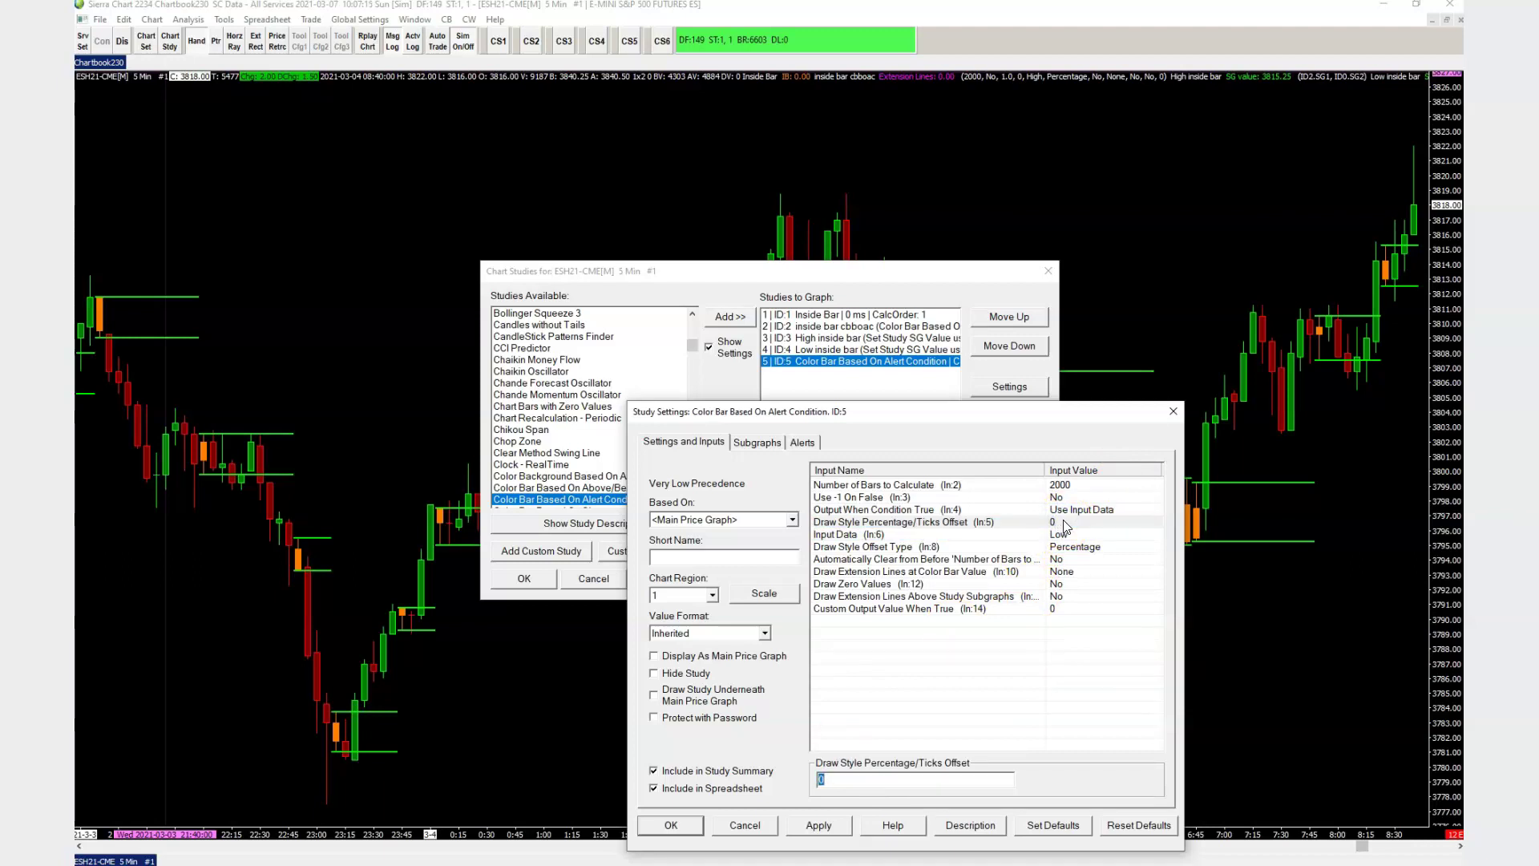
type("-3")
left_click(1058, 547)
left_click(820, 789)
left_click(832, 803)
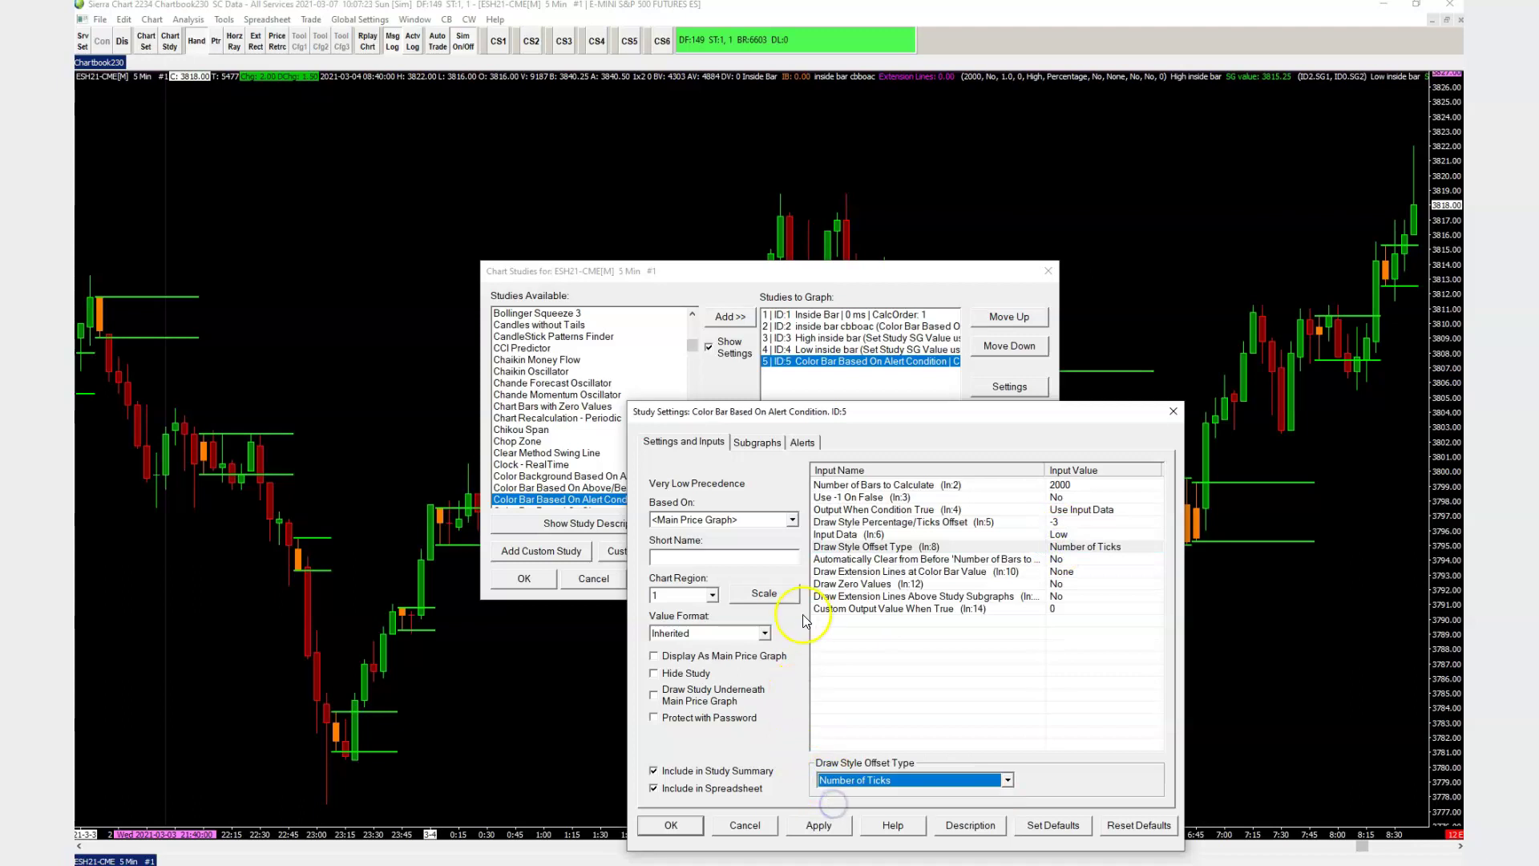
left_click(671, 825)
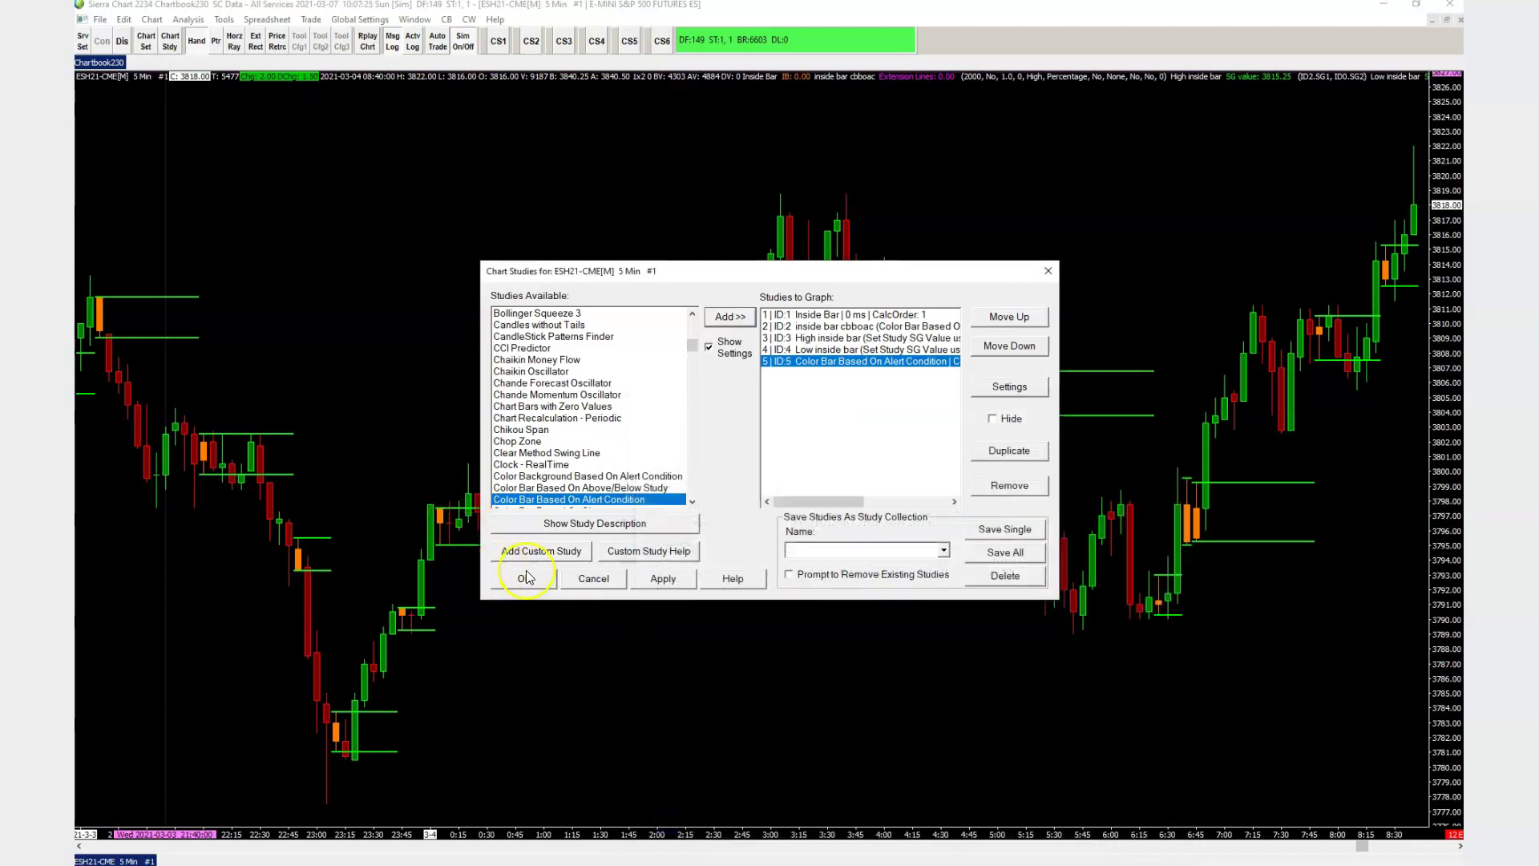
Give the new color bar study the short name "Long Signal" and apply the studies to the chart.
left_click(994, 388)
left_click(574, 367)
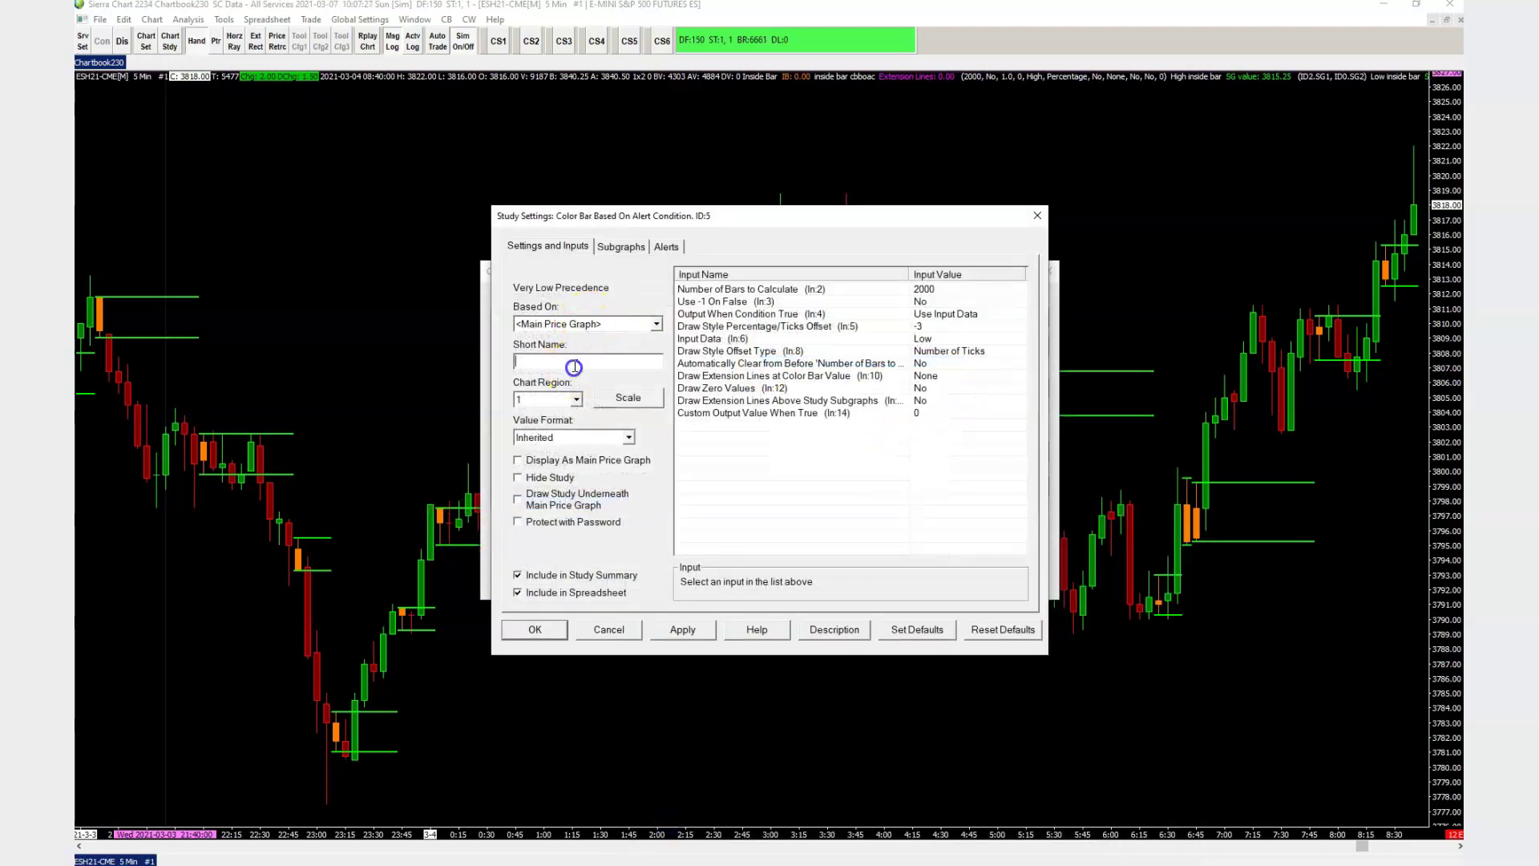
type("Long Signal")
left_click(535, 629)
left_click(526, 581)
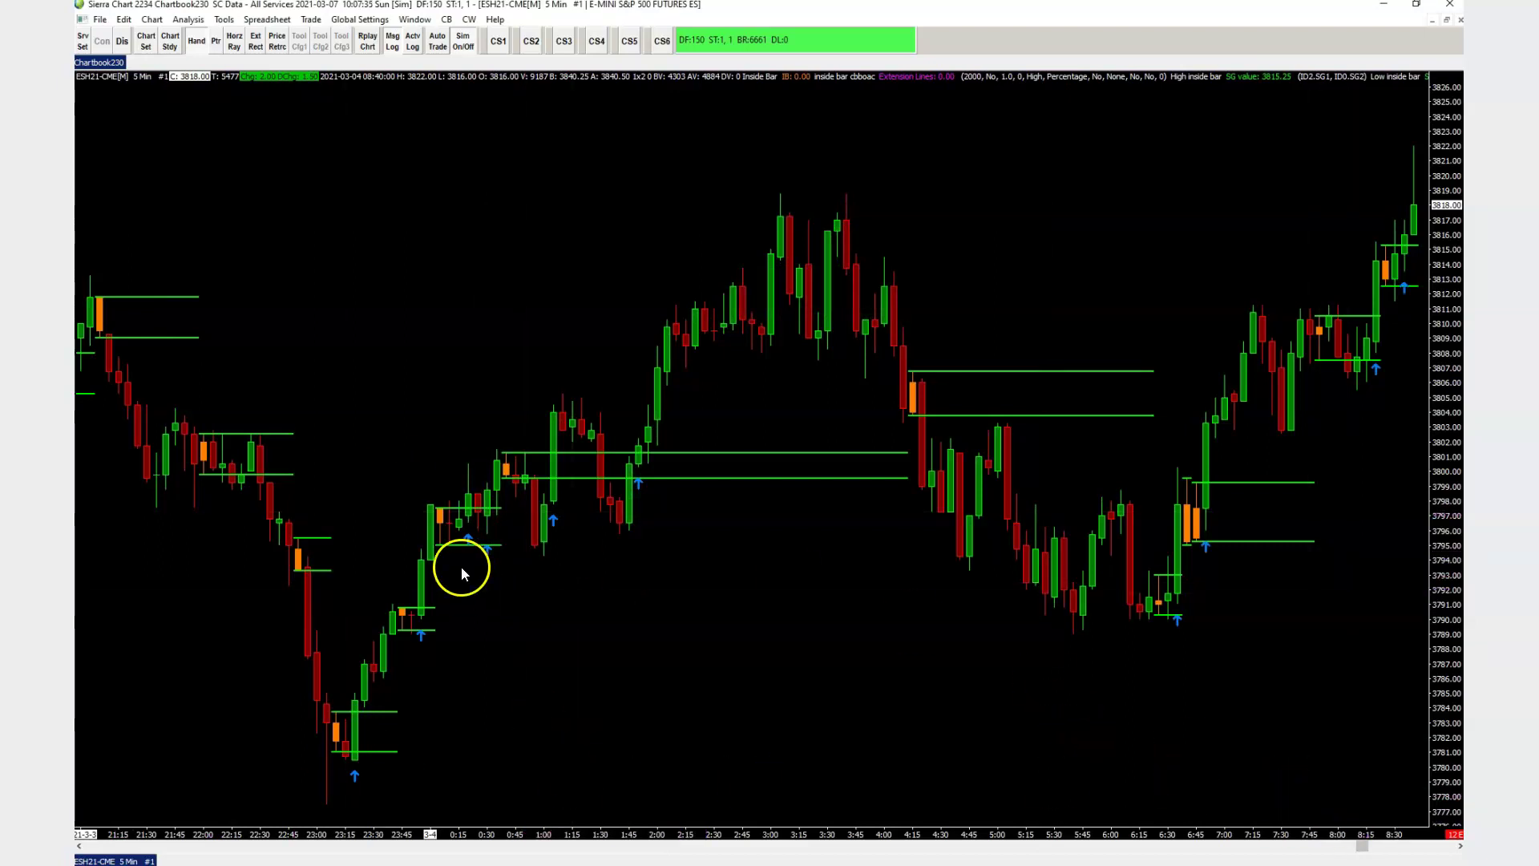
Examine where the long signal arrows appear relative to the inside bar lines across the chart.
left_click_drag(1182, 741, 889, 728)
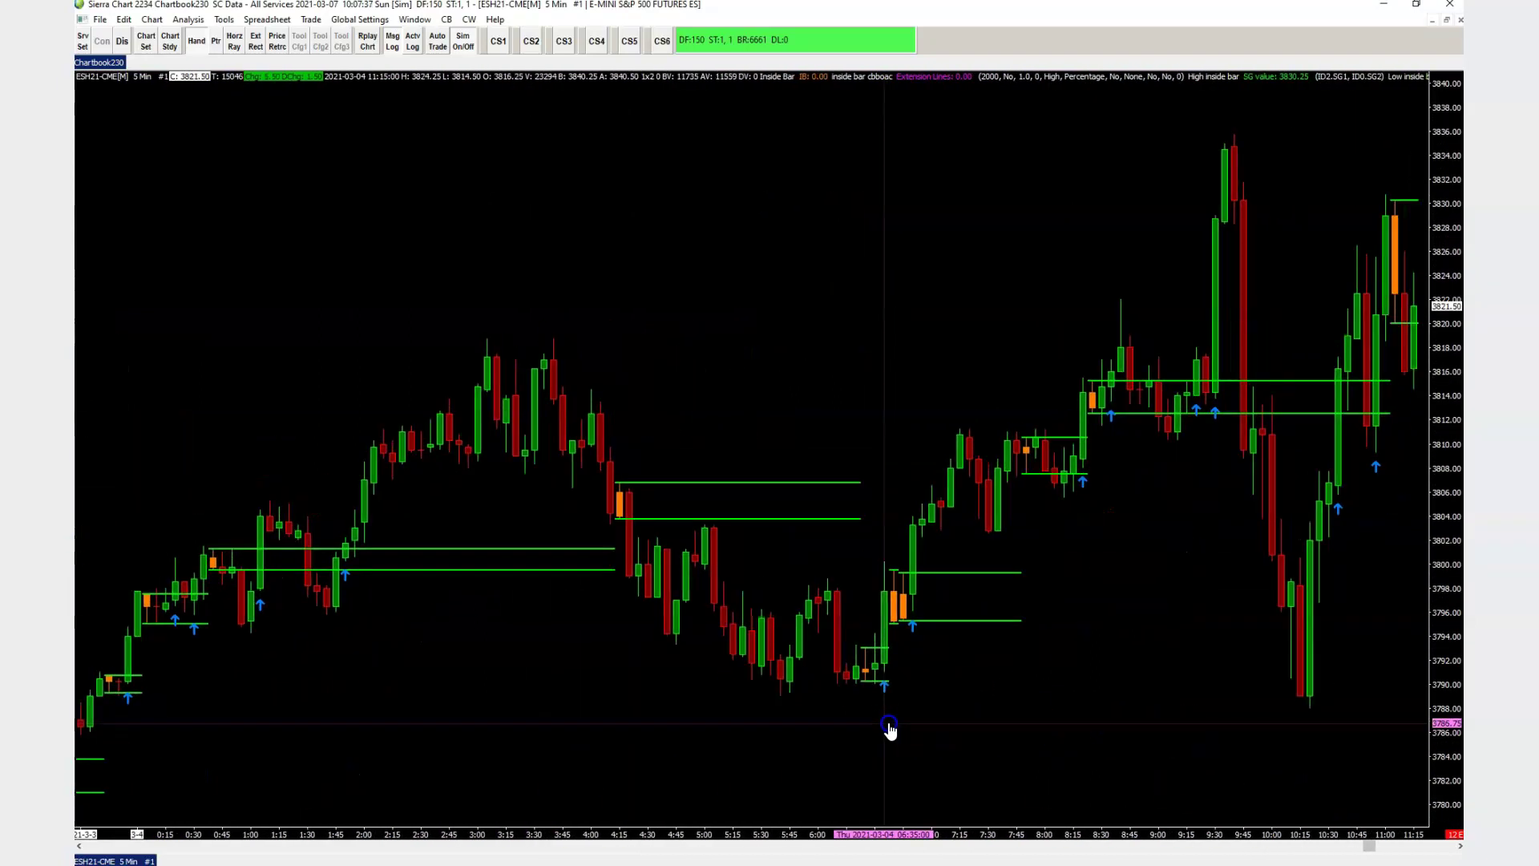
left_click_drag(1051, 776, 477, 716)
left_click_drag(327, 373, 383, 356)
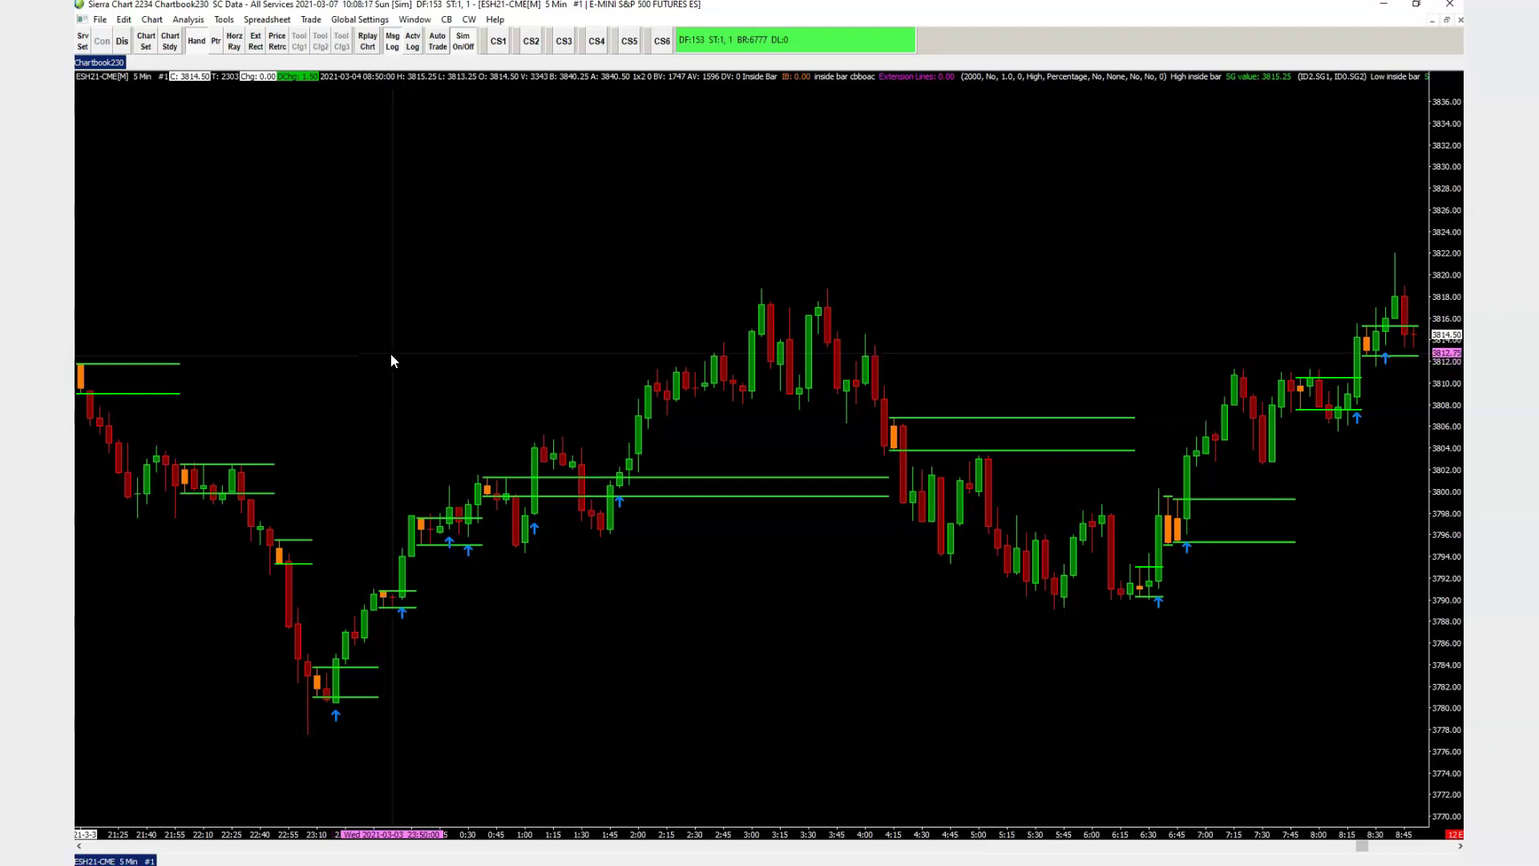
left_click(351, 455)
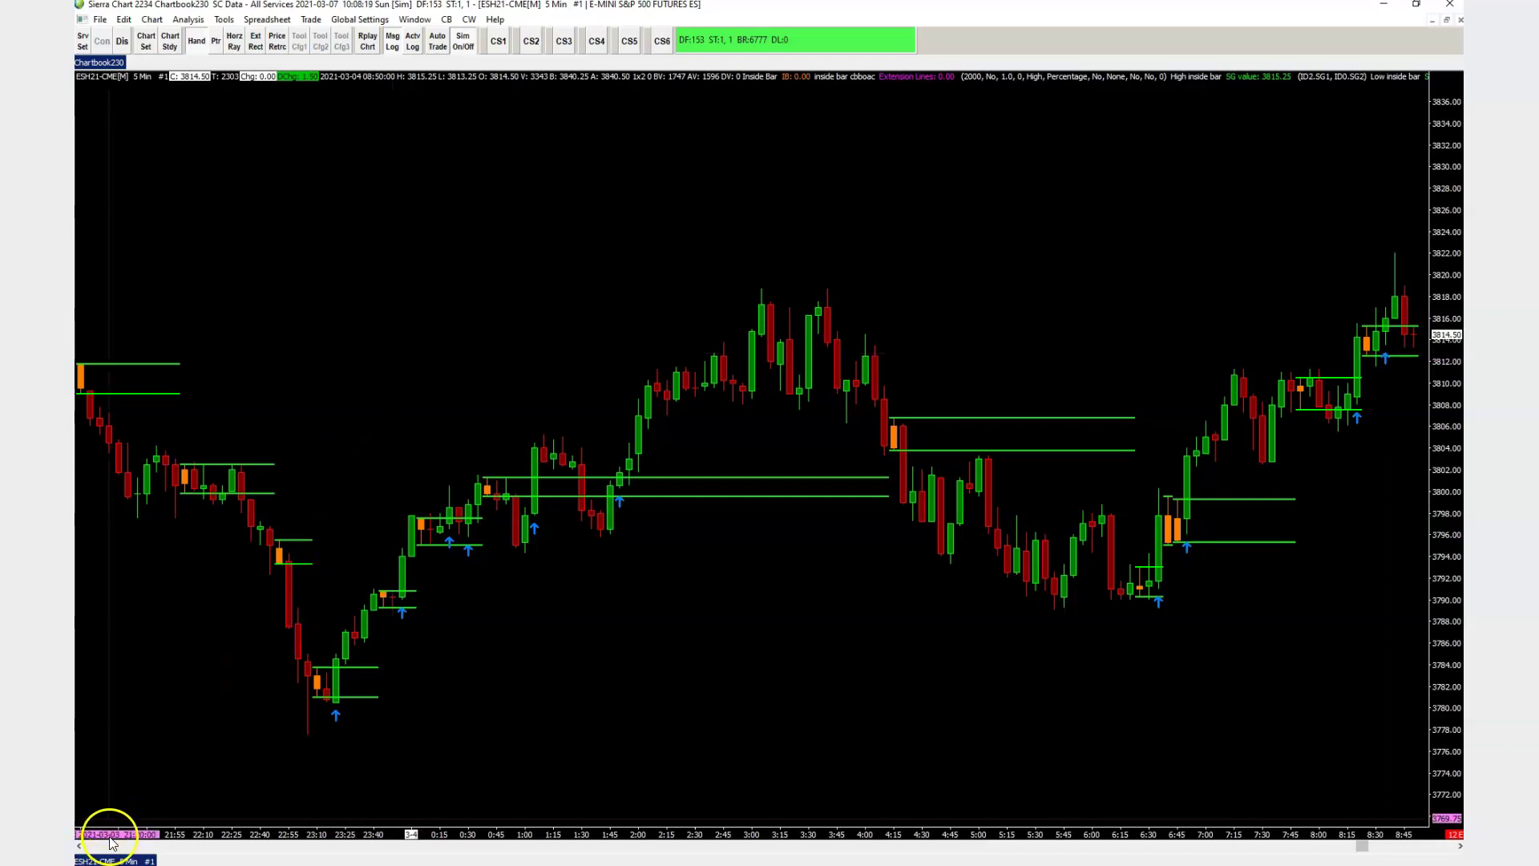